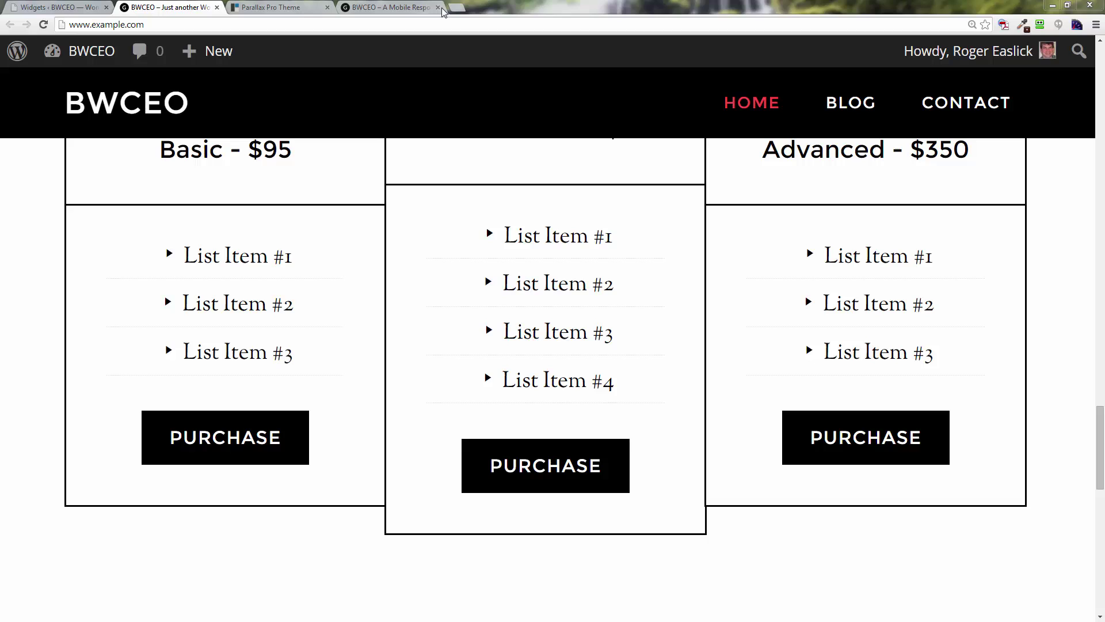
Load sandboxwp.com/cpanel in a new Chrome tab to reach the HostGator Control Panel.
{"action": "left_click", "coordinate": [457, 8]}
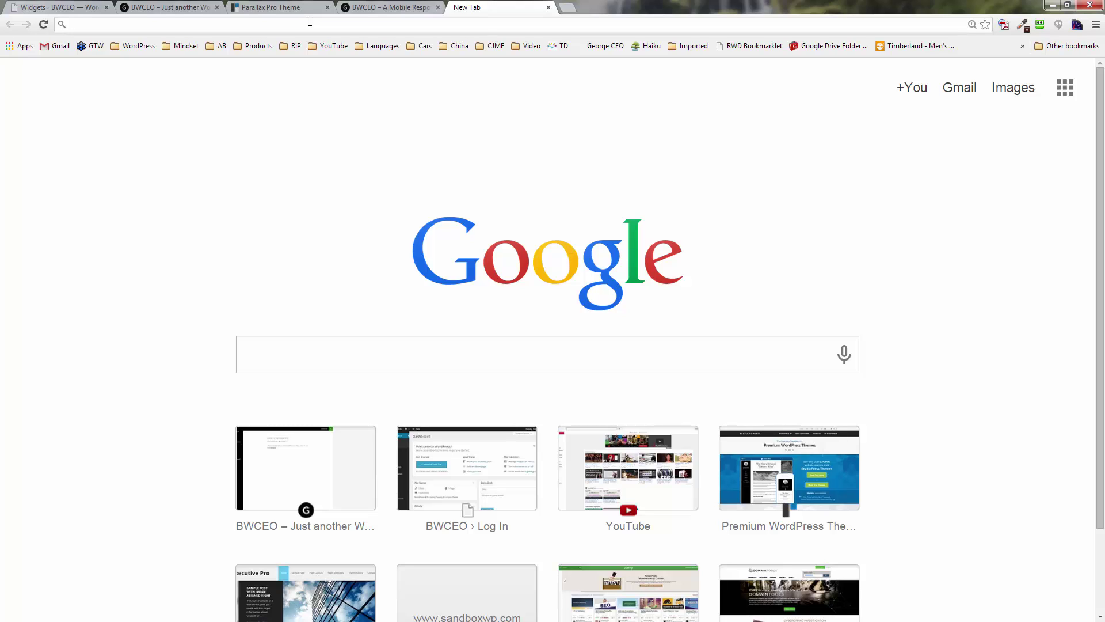
{"action": "type", "text": "sand"}
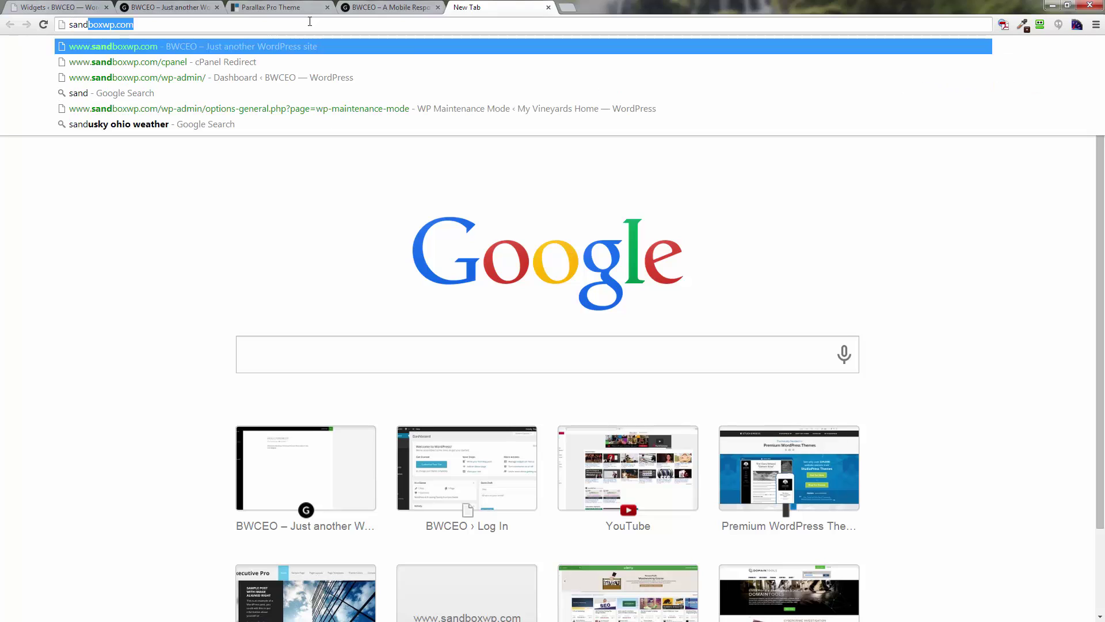
{"action": "type", "text": "boxwp.com"}
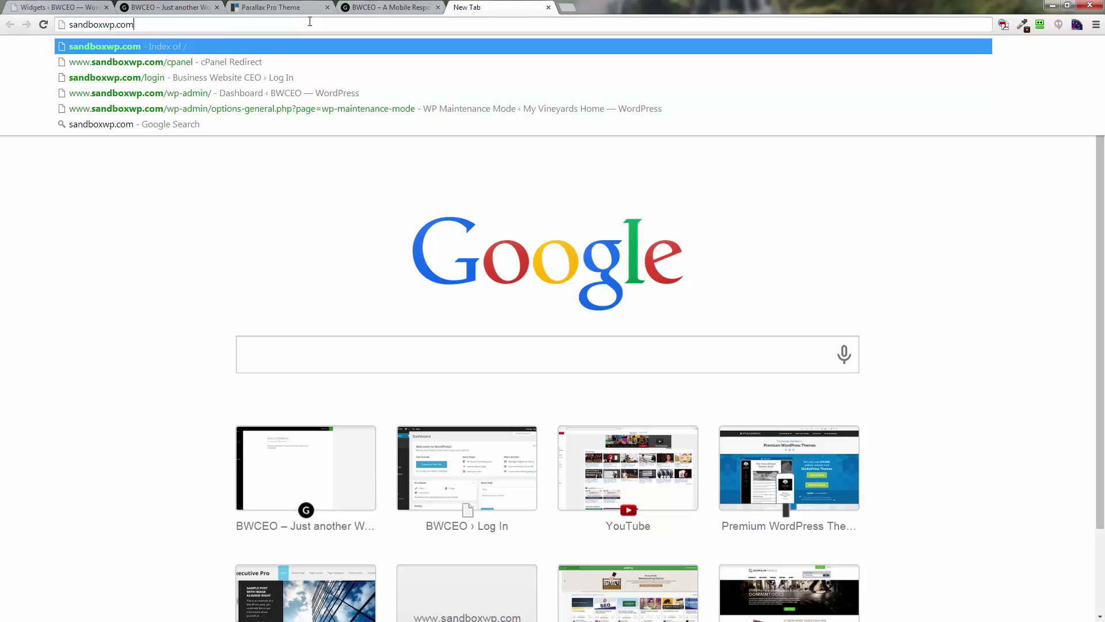
{"action": "type", "text": "/"}
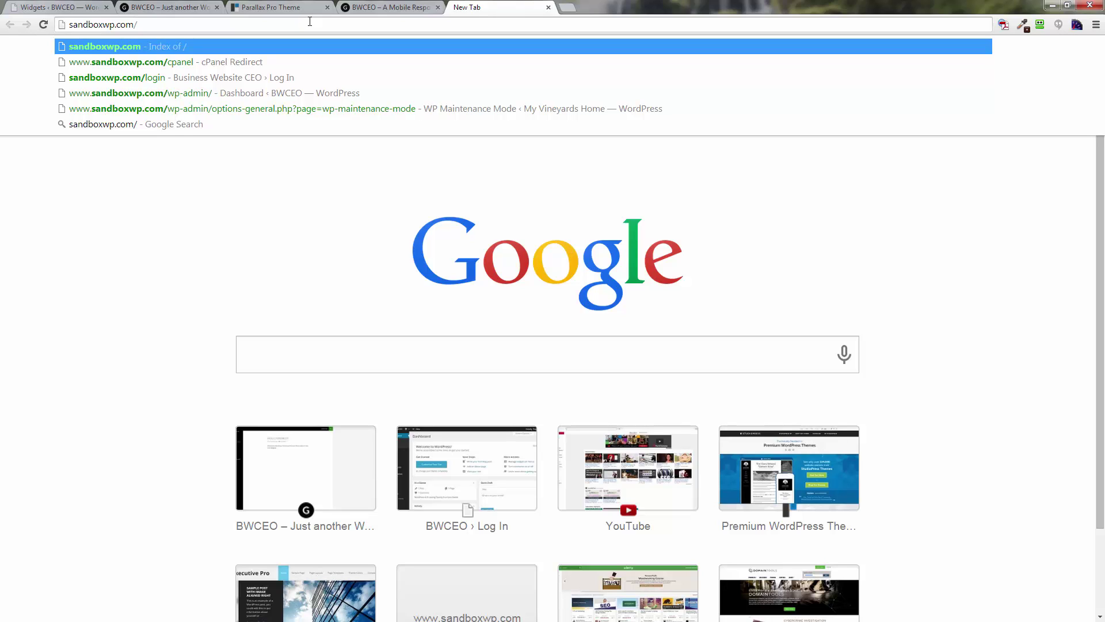
{"action": "type", "text": "cpanel"}
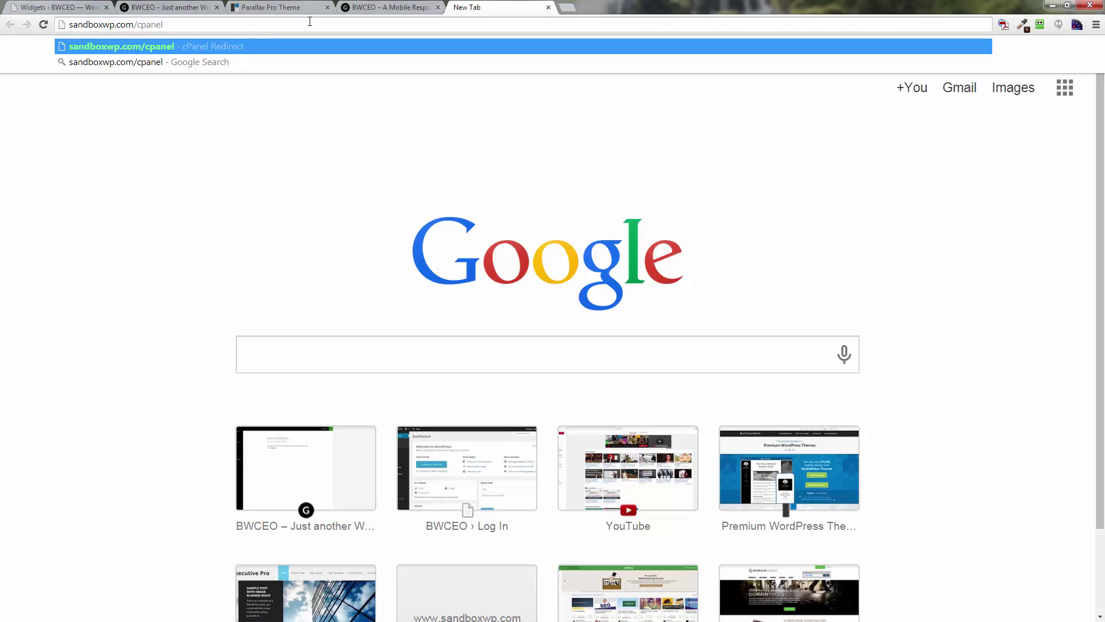
{"action": "key", "text": "Return"}
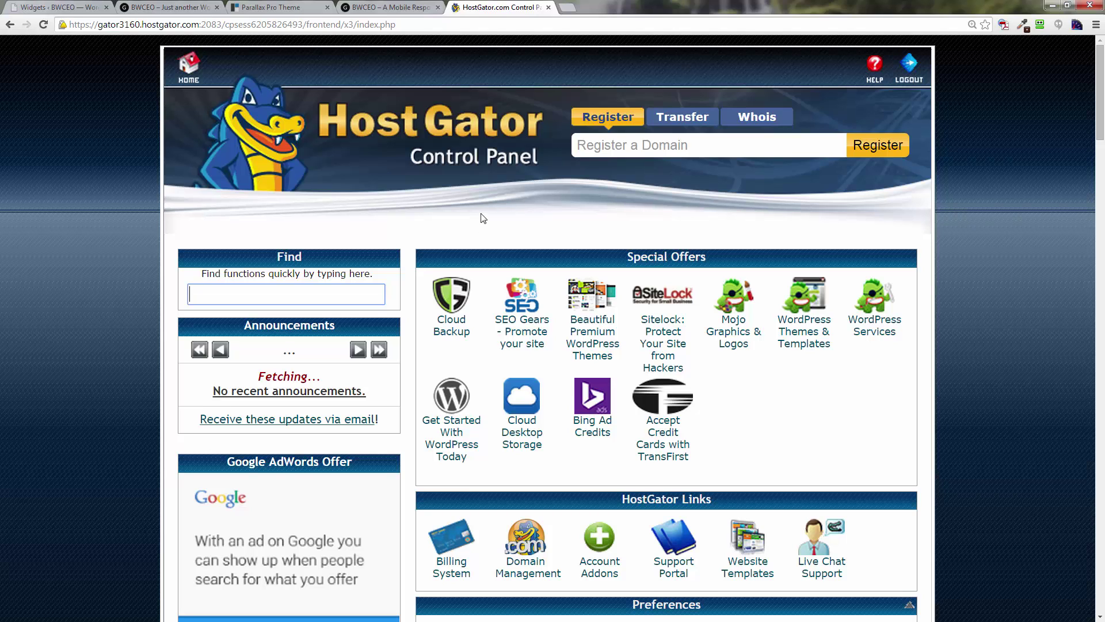
Launch File Manager from the Files section for the sandboxwp.com document root.
{"action": "scroll", "coordinate": [482, 217], "scroll_direction": "down", "scroll_amount": 13}
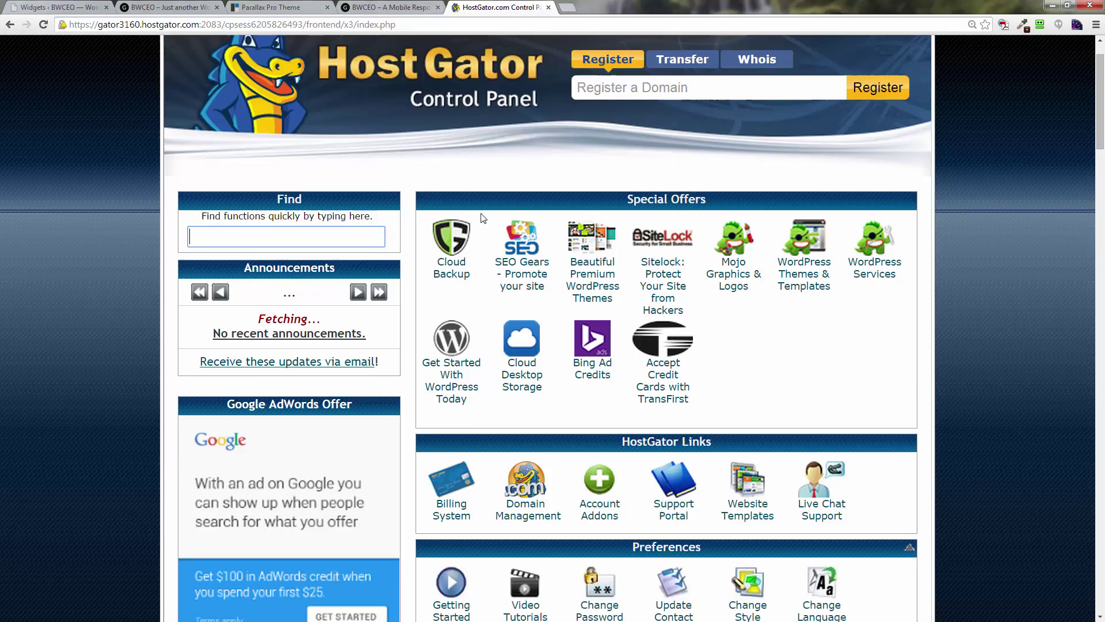
{"action": "scroll", "coordinate": [482, 217], "scroll_direction": "down", "scroll_amount": 4}
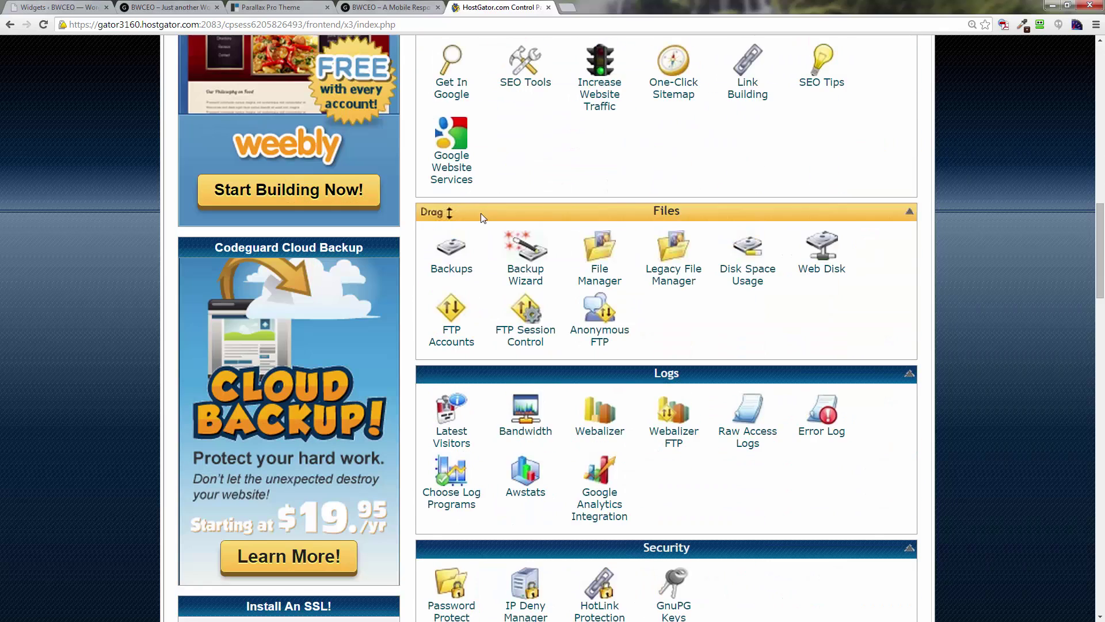
{"action": "left_click", "coordinate": [607, 286]}
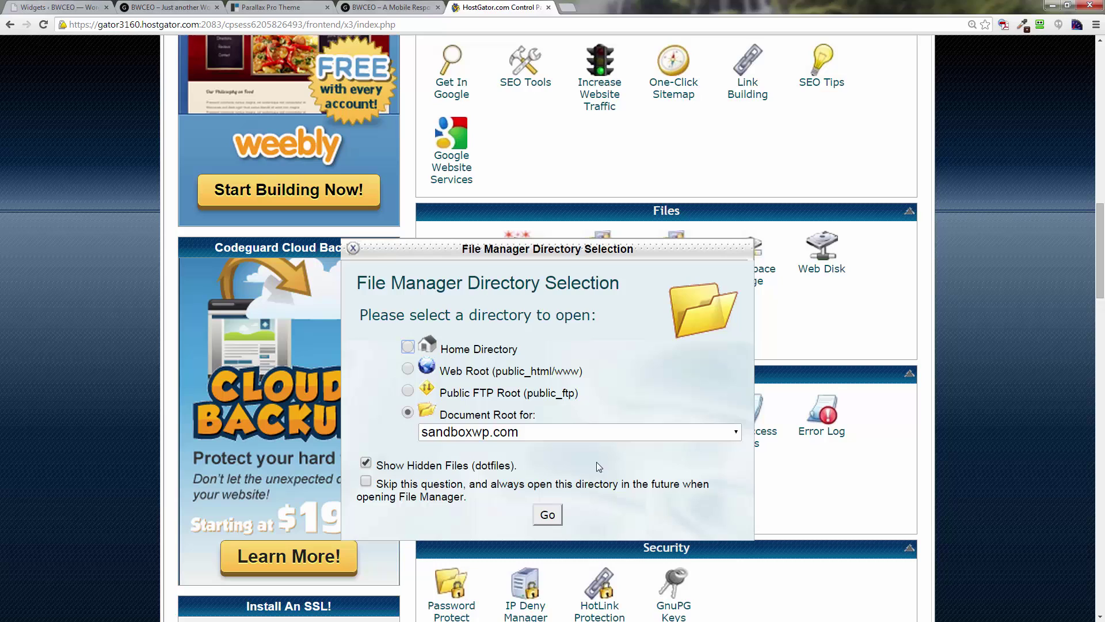
Open the document root and navigate through wp-content and themes into the parallax-pro folder.
{"action": "left_click", "coordinate": [547, 519]}
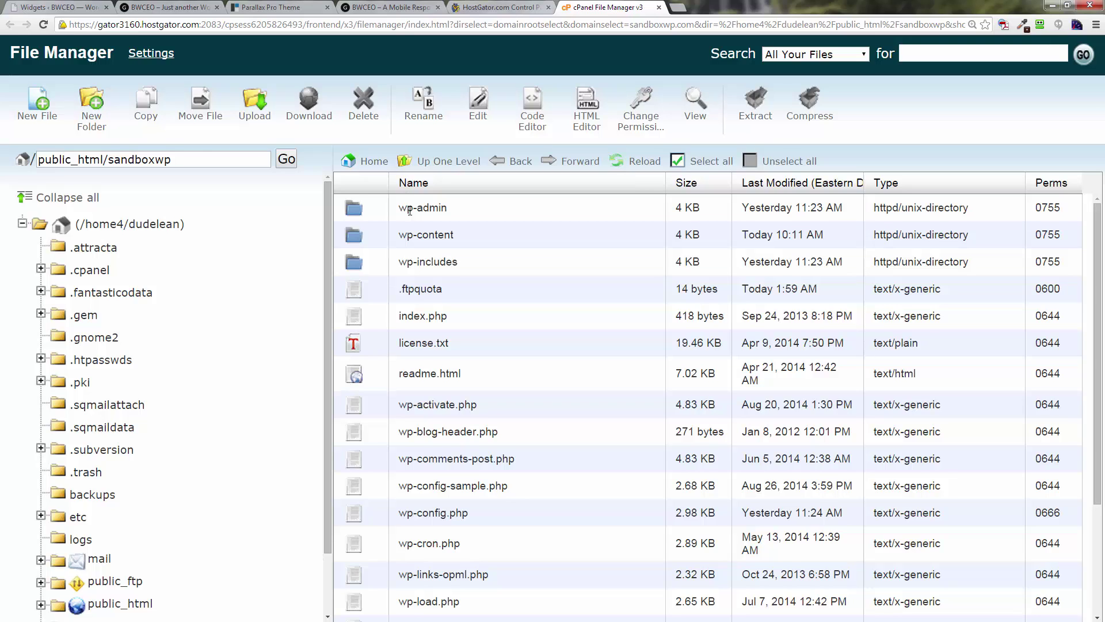
{"action": "double_click", "coordinate": [361, 236]}
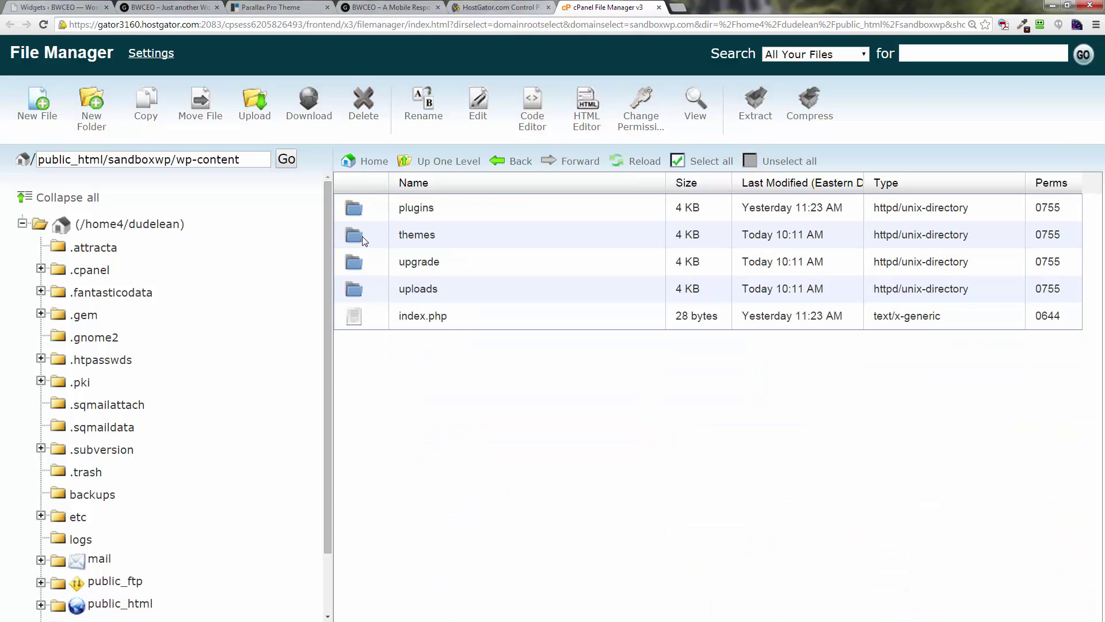
{"action": "double_click", "coordinate": [362, 236]}
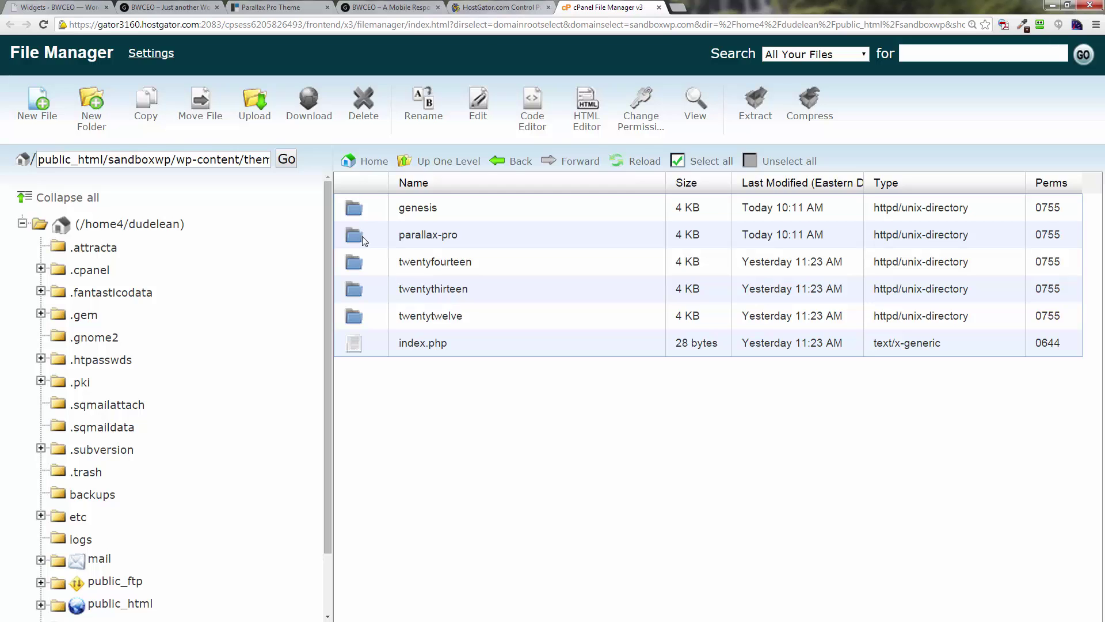
{"action": "double_click", "coordinate": [362, 236]}
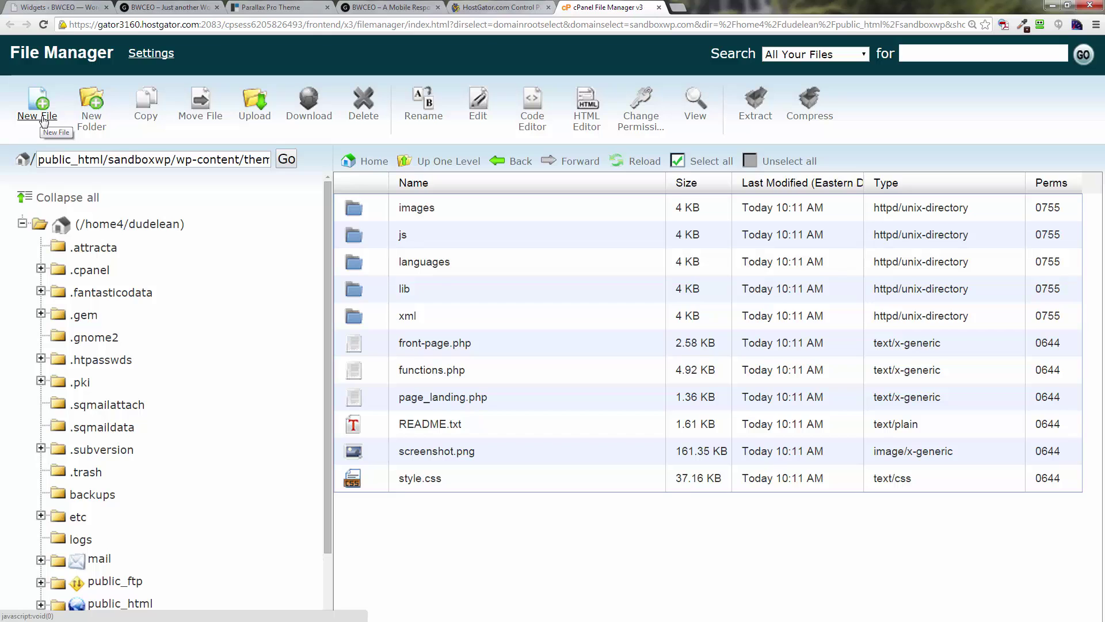
Create a new empty file named custom.css in the parallax-pro folder.
{"action": "left_click", "coordinate": [43, 118]}
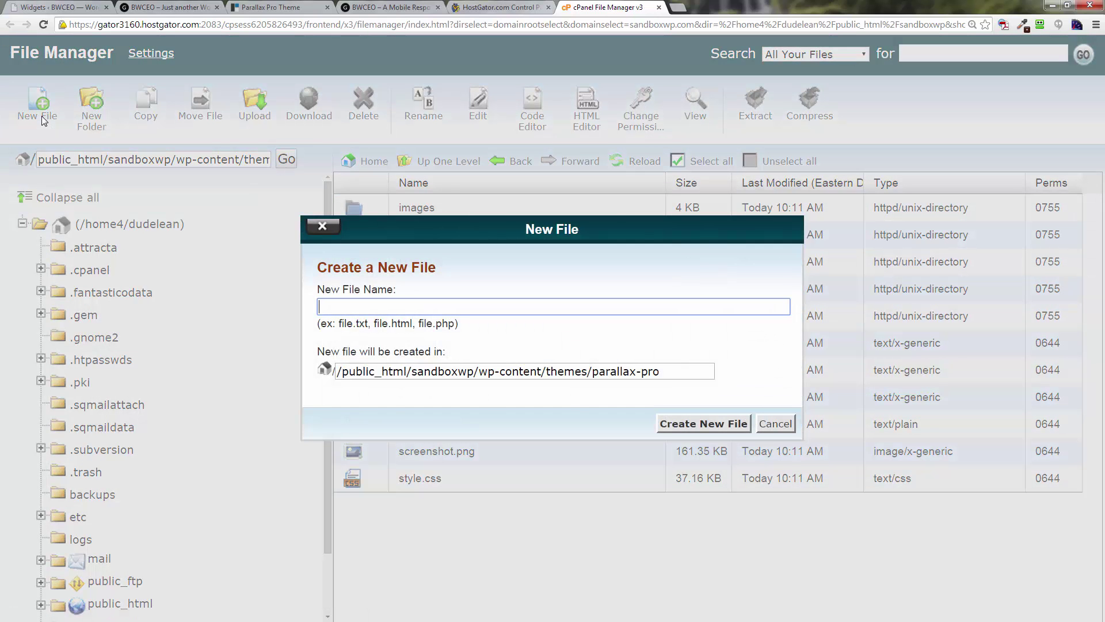
{"action": "type", "text": "custom.css"}
{"action": "left_click", "coordinate": [691, 427]}
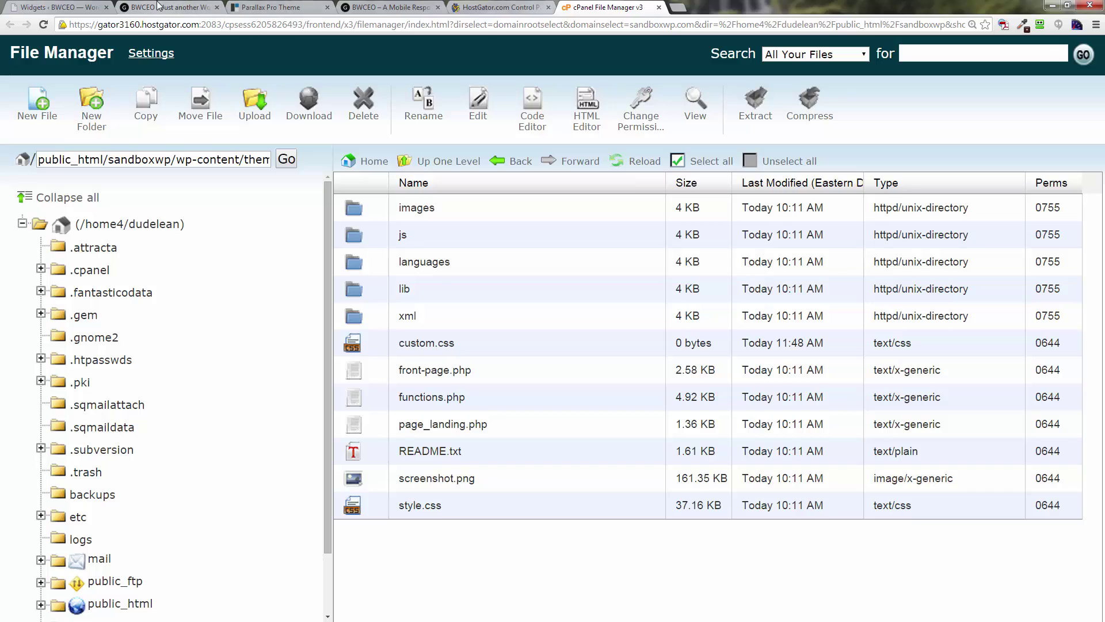
Open the live site's home page source in a view-source tab.
{"action": "left_click", "coordinate": [171, 13]}
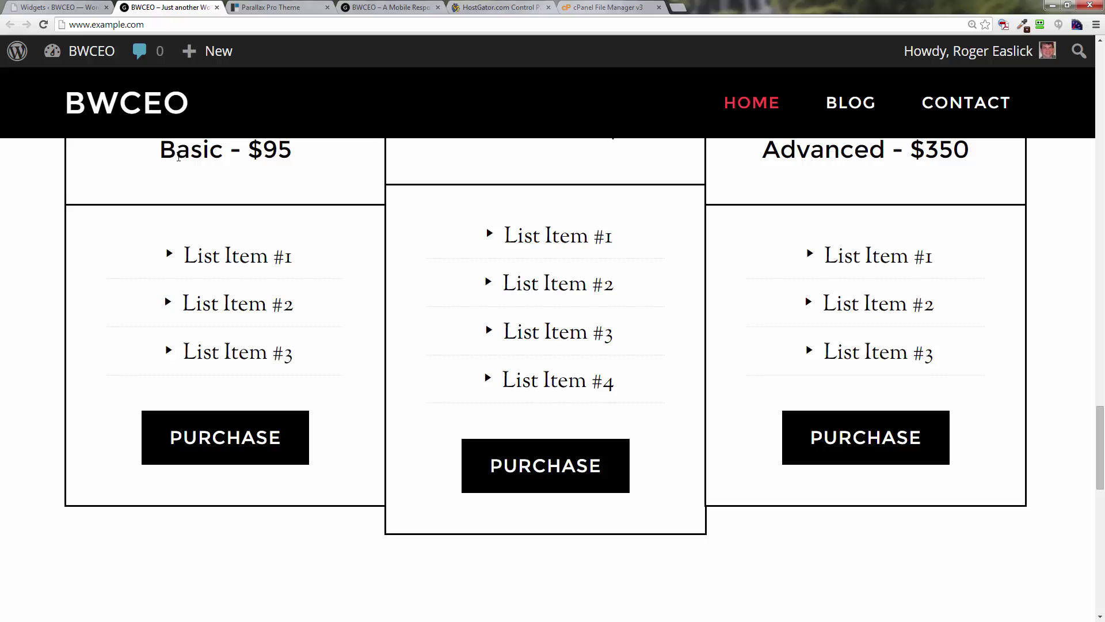
{"action": "scroll", "coordinate": [286, 316], "scroll_direction": "up", "scroll_amount": 5}
{"action": "scroll", "coordinate": [286, 315], "scroll_direction": "up", "scroll_amount": 10}
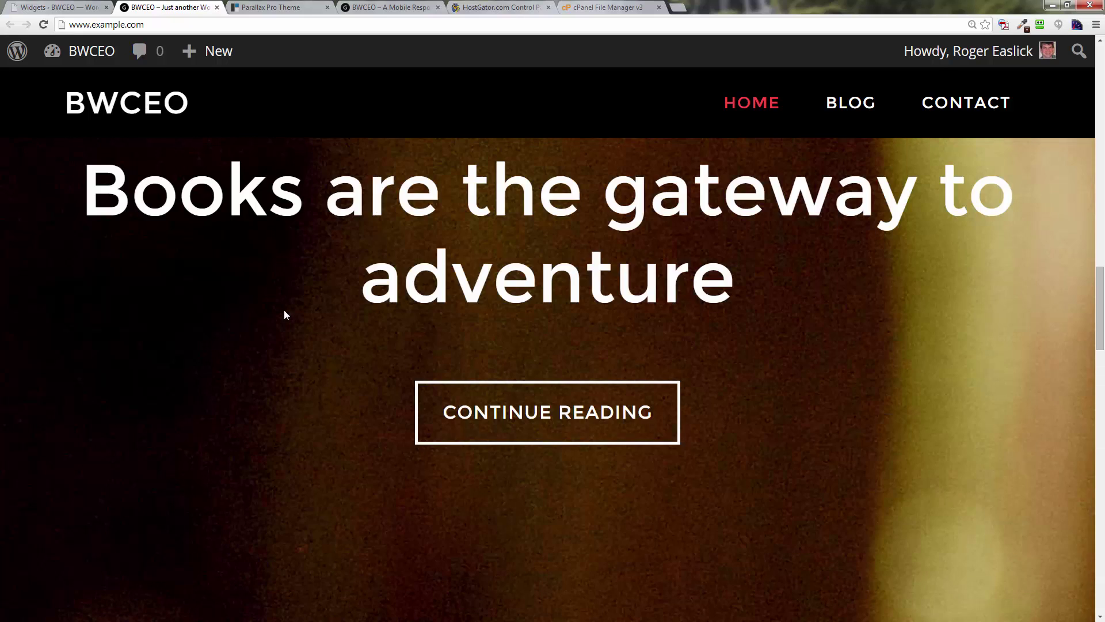
{"action": "scroll", "coordinate": [286, 315], "scroll_direction": "up", "scroll_amount": 5}
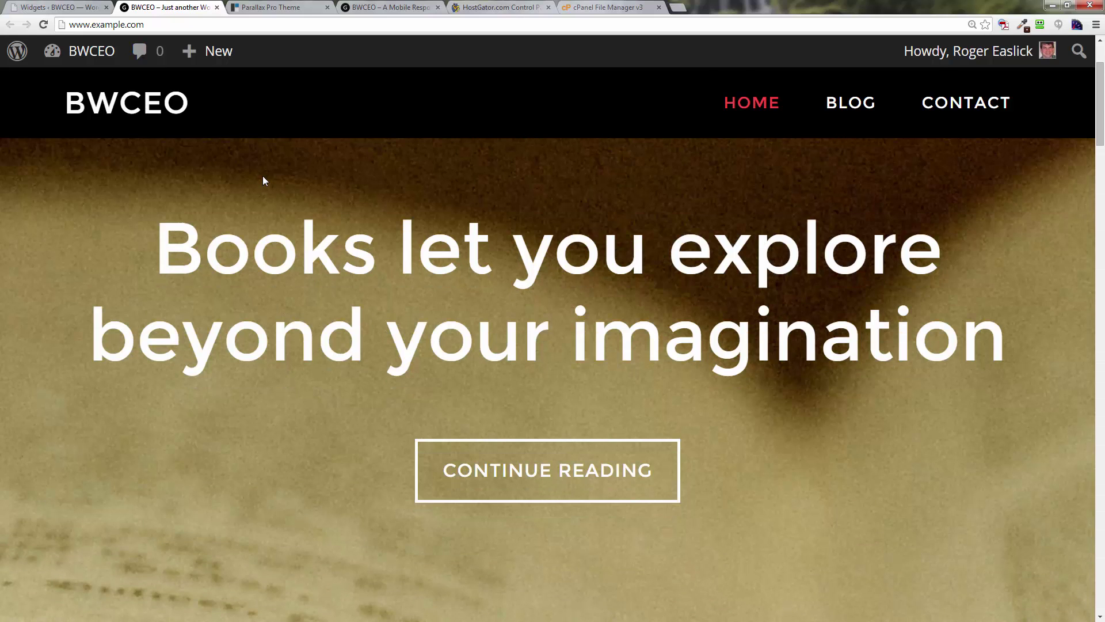
{"action": "right_click", "coordinate": [293, 88]}
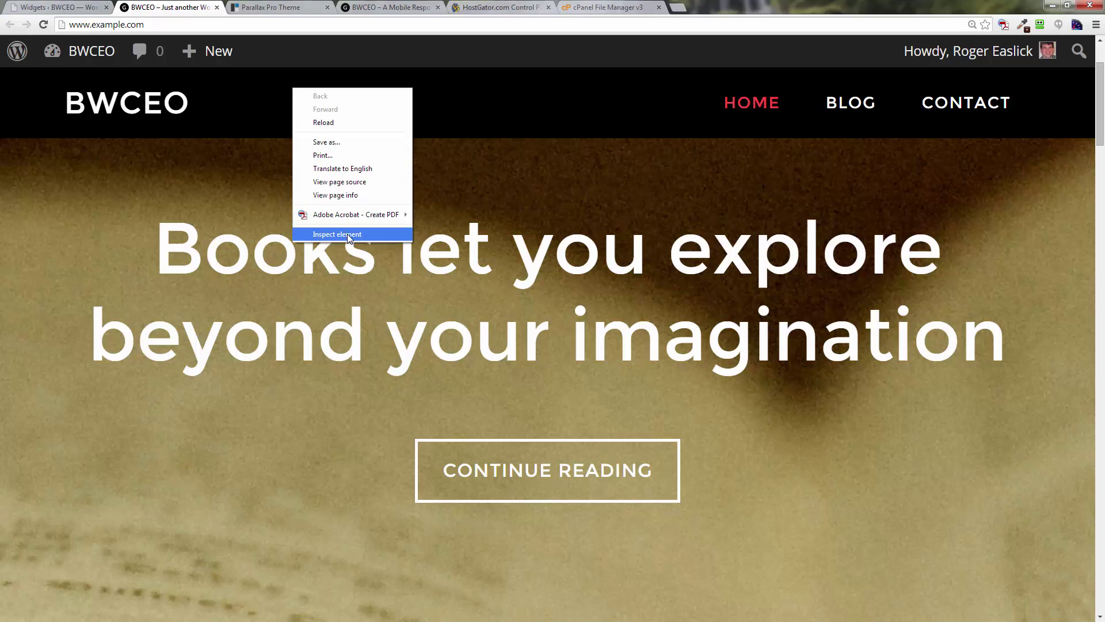
{"action": "left_click", "coordinate": [364, 183]}
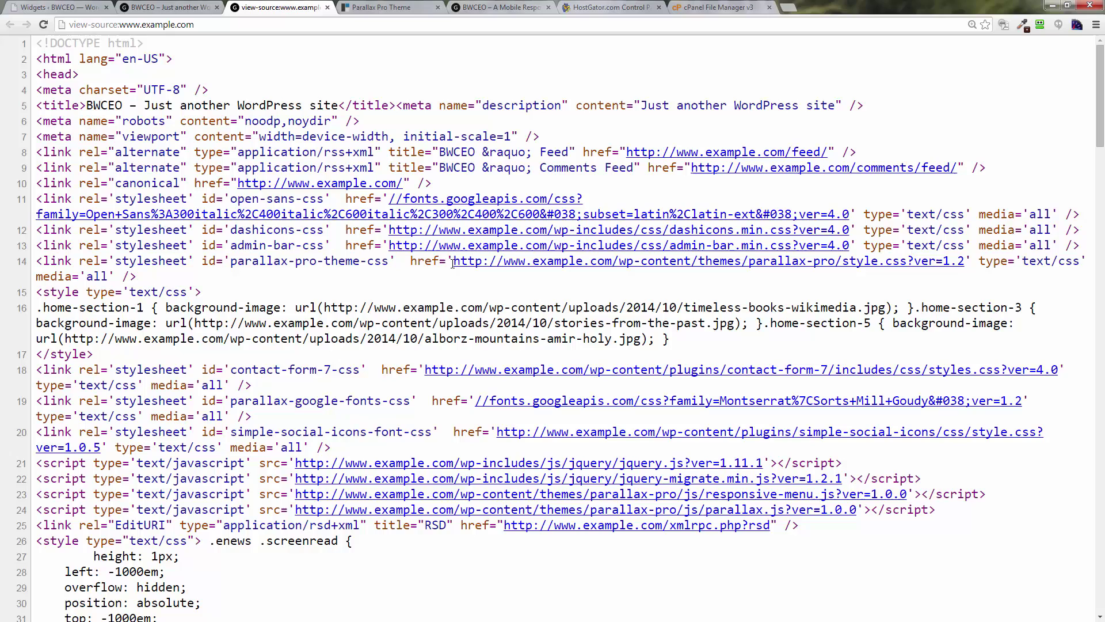
Copy the parallax-pro style.css stylesheet URL from line 14.
{"action": "left_click_drag", "start_coordinate": [453, 264], "coordinate": [906, 265]}
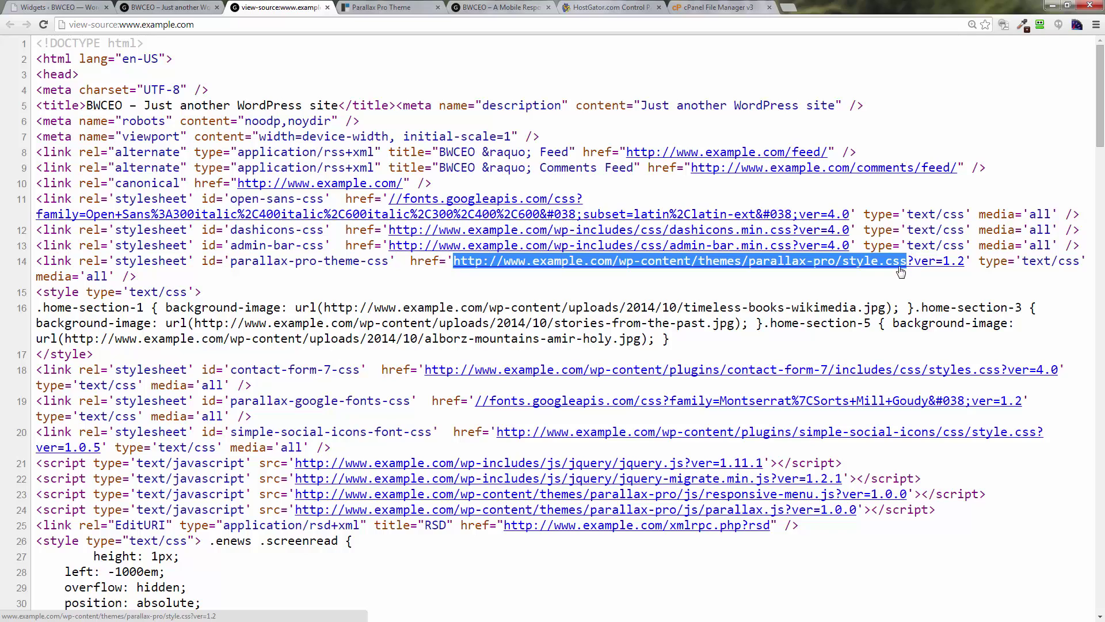
{"action": "right_click", "coordinate": [793, 263]}
{"action": "left_click", "coordinate": [840, 340]}
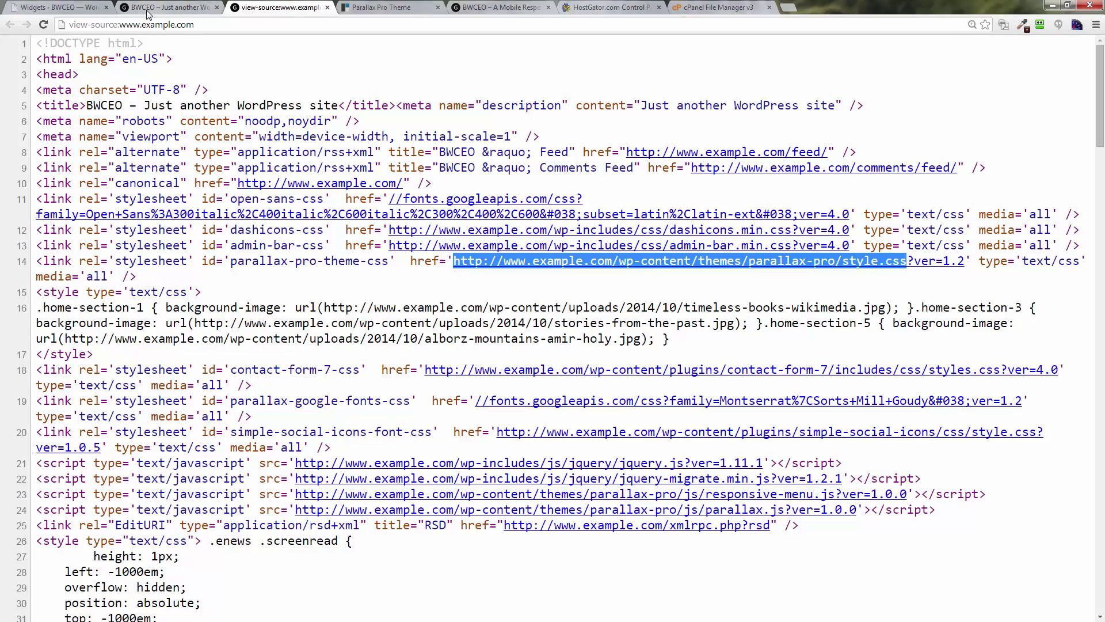
Paste the stylesheet URL into a Notepad note and replace 'style' with 'custom' so it ends in custom.css.
{"action": "left_click", "coordinate": [80, 8]}
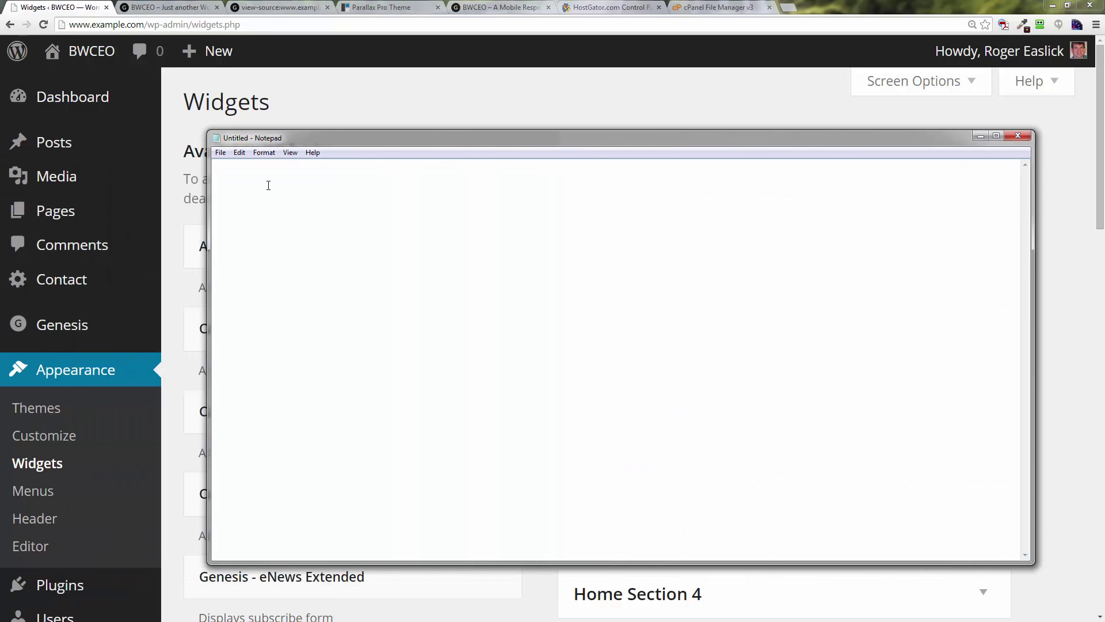
{"action": "right_click", "coordinate": [268, 185]}
{"action": "left_click", "coordinate": [305, 234]}
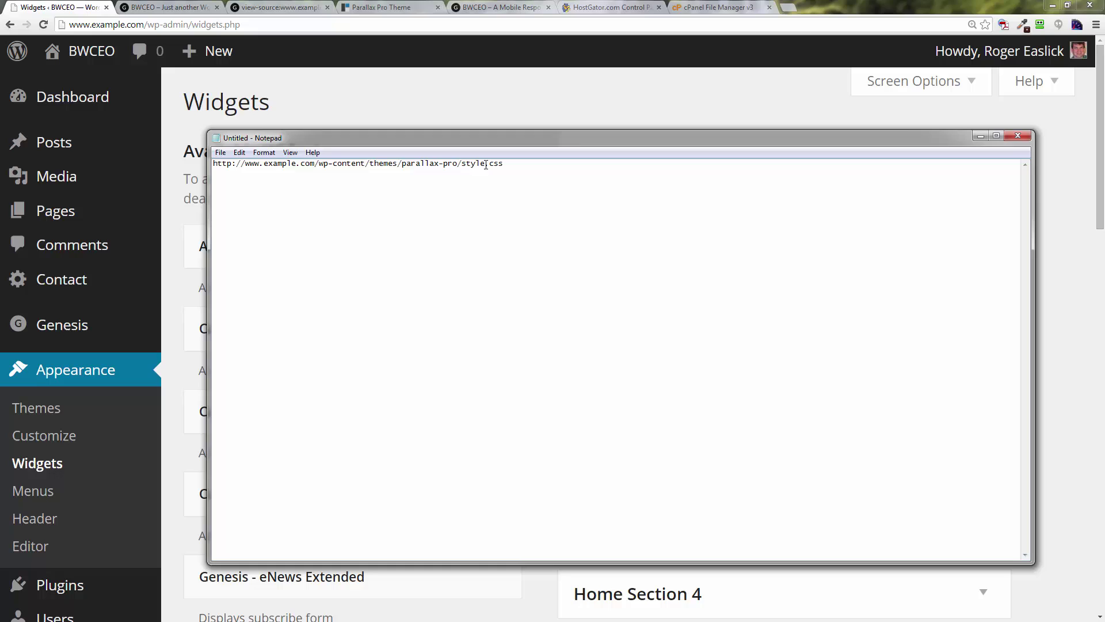
{"action": "left_click_drag", "start_coordinate": [486, 165], "coordinate": [463, 168]}
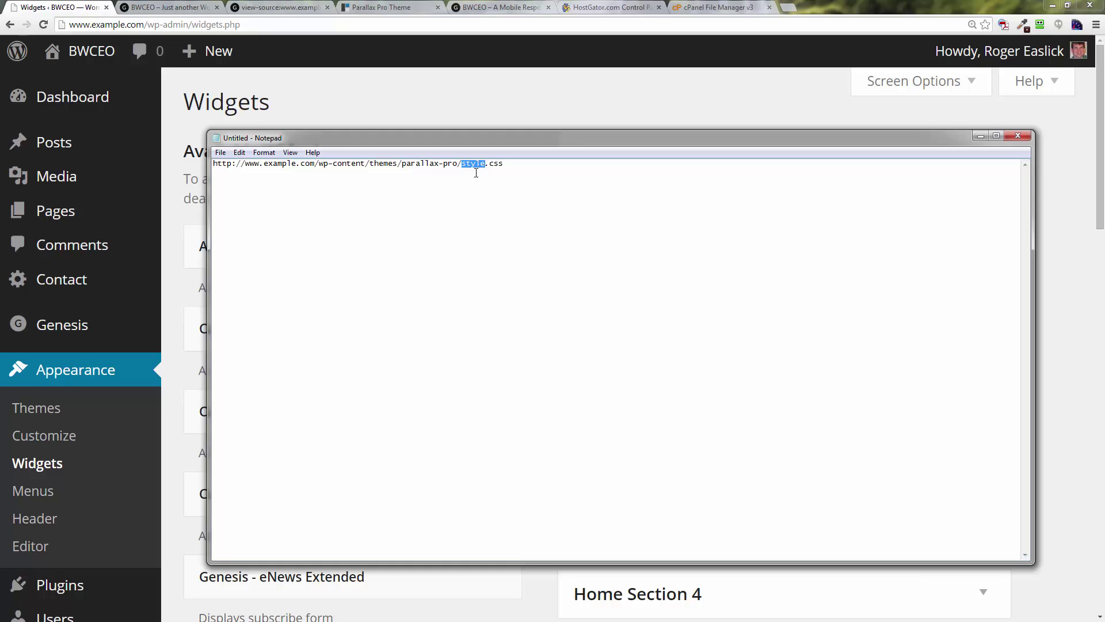
{"action": "type", "text": "custom"}
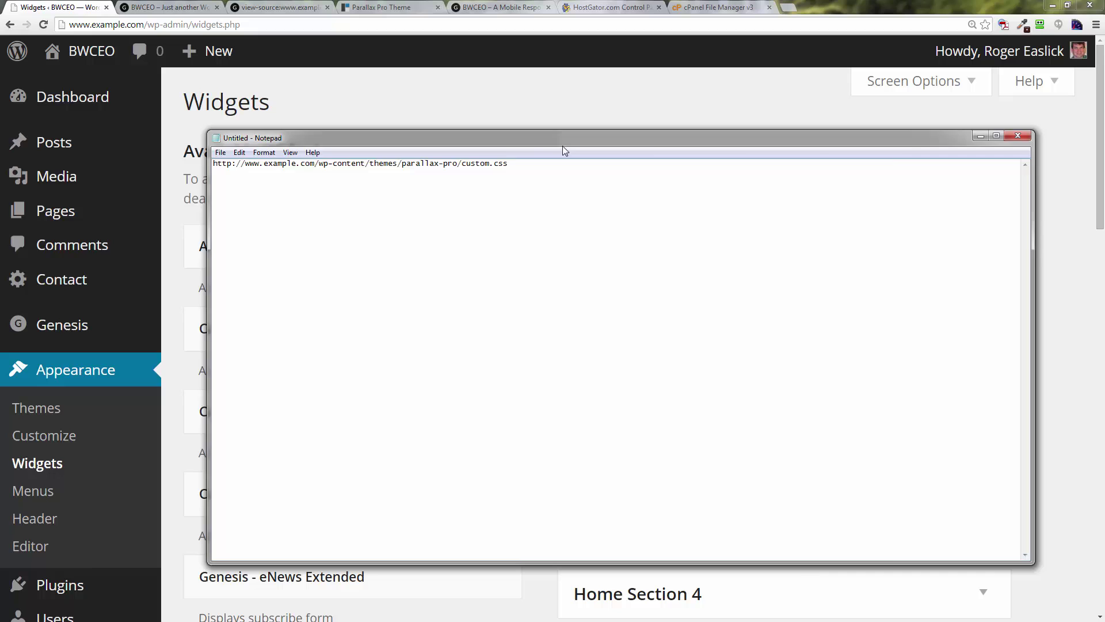
{"action": "left_click_drag", "start_coordinate": [561, 147], "coordinate": [0, 140]}
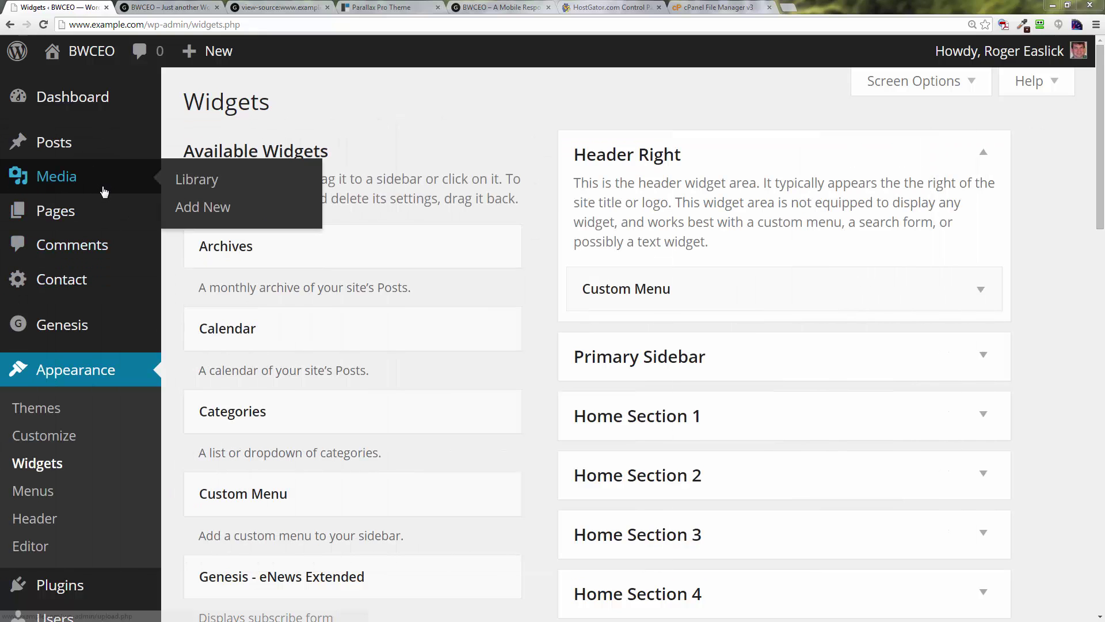
Go to Genesis > Theme Settings and focus the empty wp_head() box under Header and Footer Scripts.
{"action": "mouse_move", "coordinate": [94, 138]}
{"action": "mouse_move", "coordinate": [88, 328]}
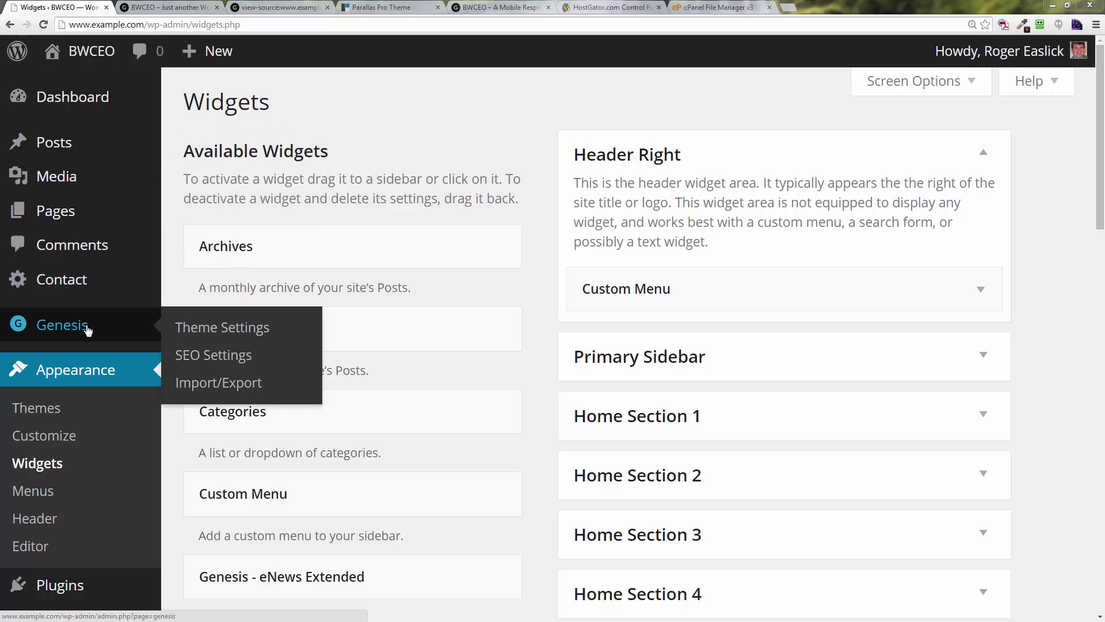
{"action": "left_click", "coordinate": [217, 329]}
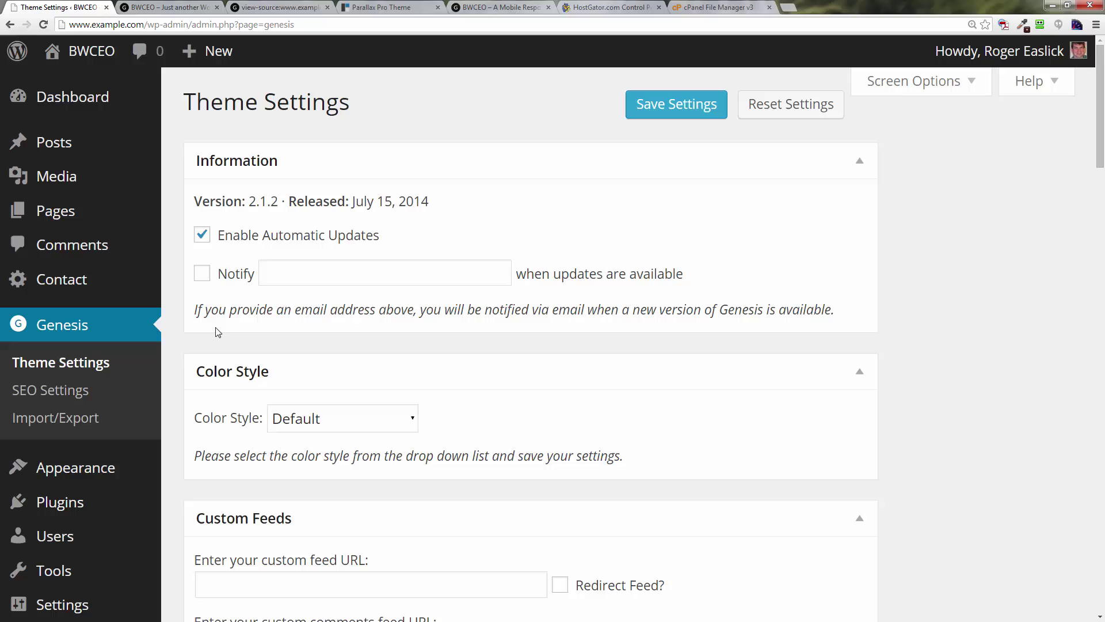
{"action": "scroll", "coordinate": [330, 332], "scroll_direction": "down", "scroll_amount": 8}
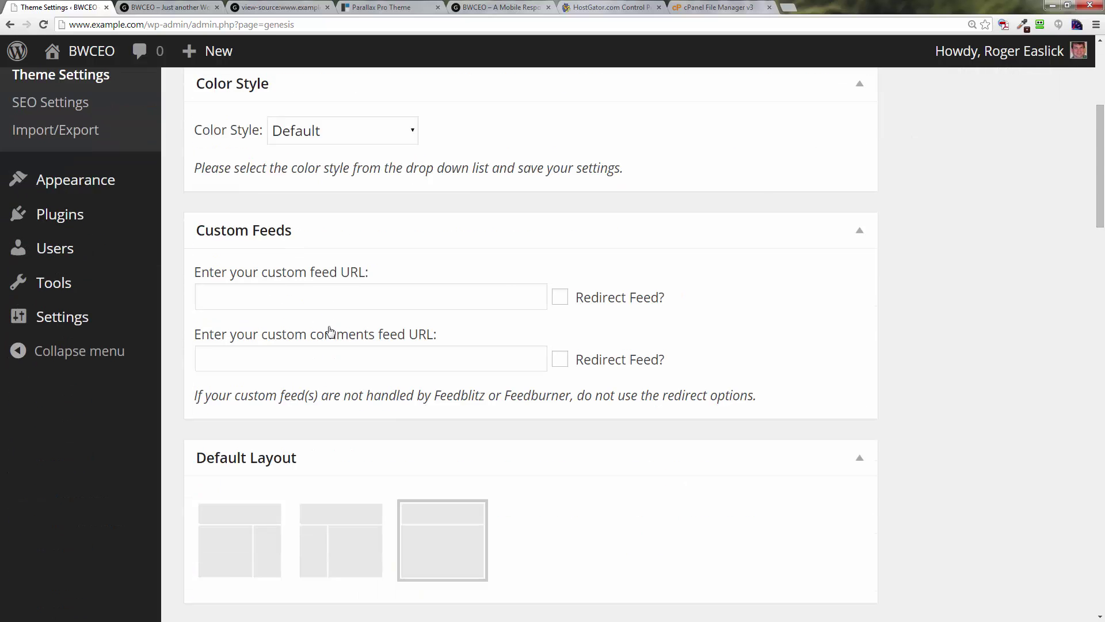
{"action": "scroll", "coordinate": [330, 332], "scroll_direction": "down", "scroll_amount": 15}
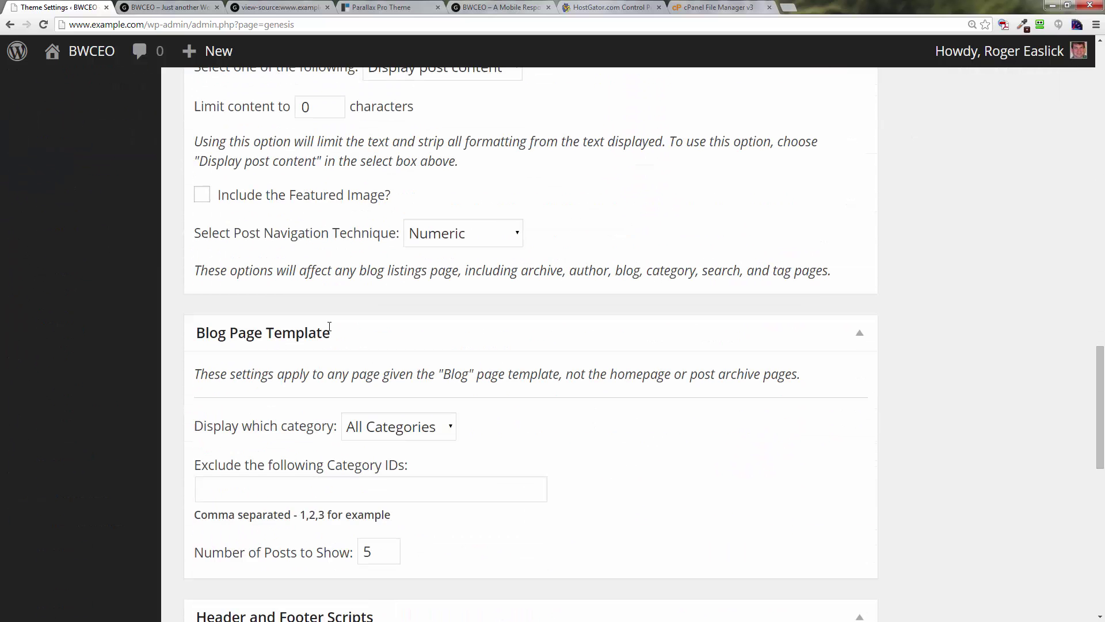
{"action": "scroll", "coordinate": [328, 326], "scroll_direction": "down", "scroll_amount": 6}
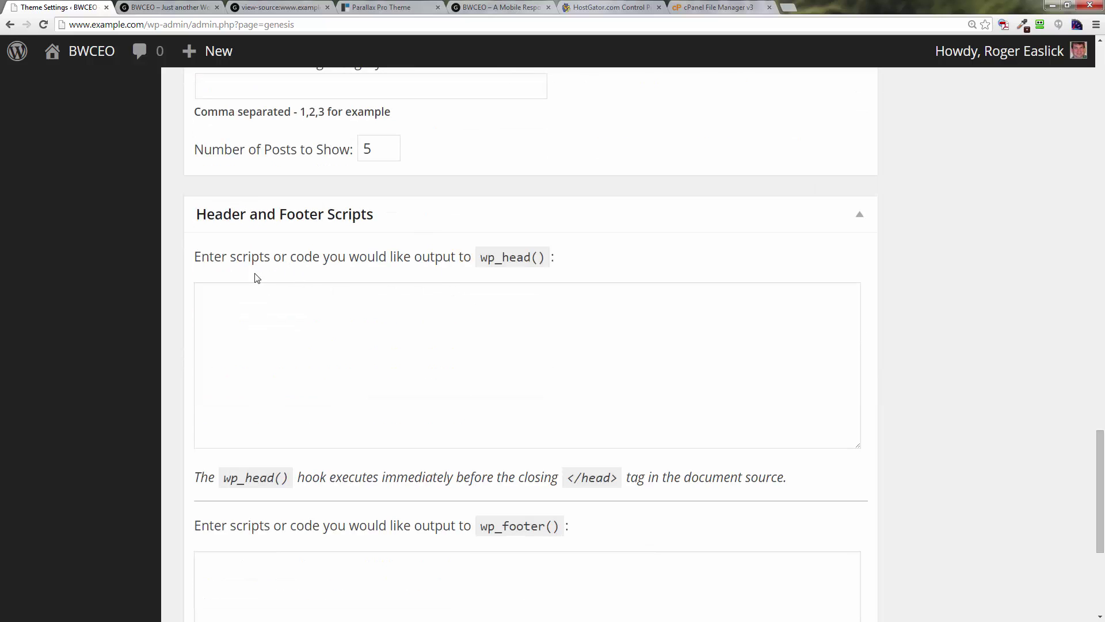
{"action": "left_click", "coordinate": [264, 303]}
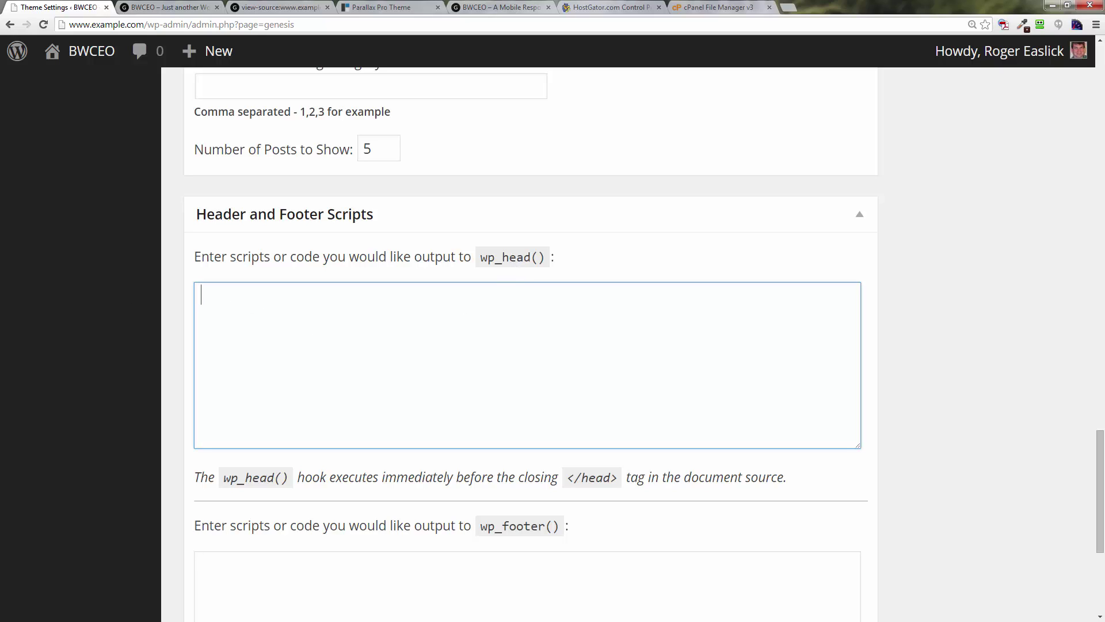
Type the start of the tag: <link rel='stylesheet' type='text/css' href='.
{"action": "left_click", "coordinate": [330, 296]}
{"action": "type", "text": "<link"}
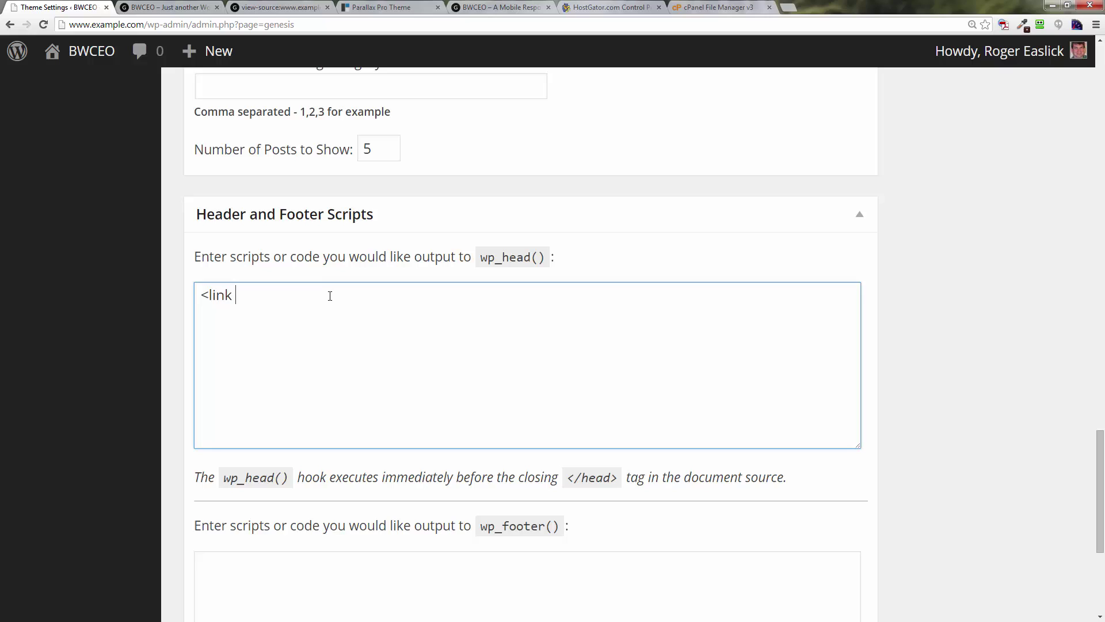
{"action": "type", "text": " rel"}
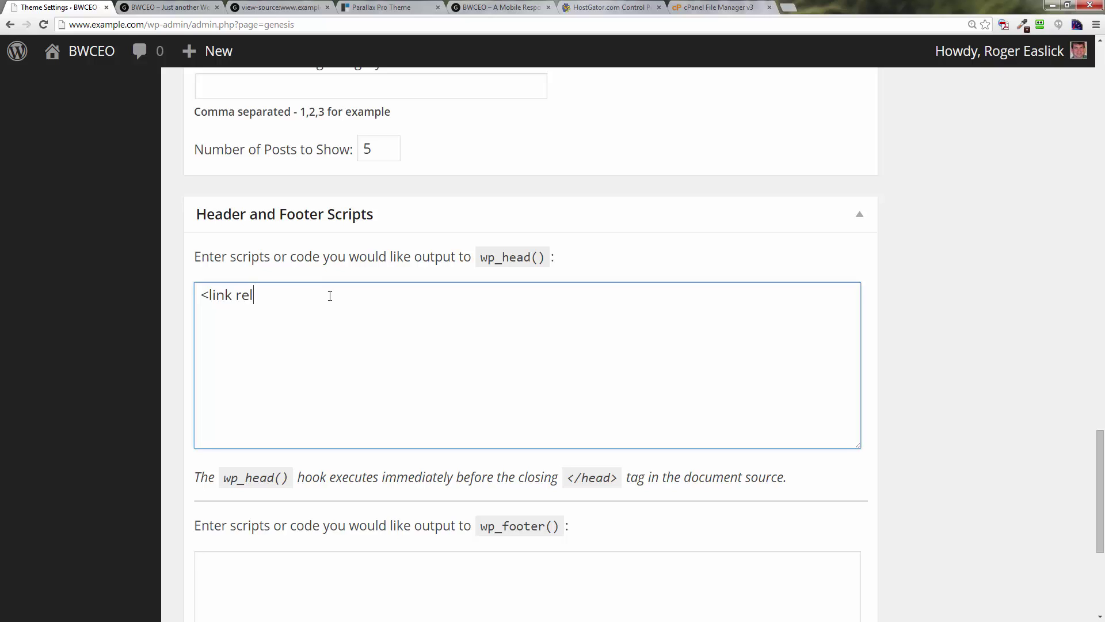
{"action": "type", "text": "='stt"}
{"action": "key", "text": "BackSpace"}
{"action": "type", "text": "t"}
{"action": "key", "text": "BackSpace"}
{"action": "type", "text": "y"}
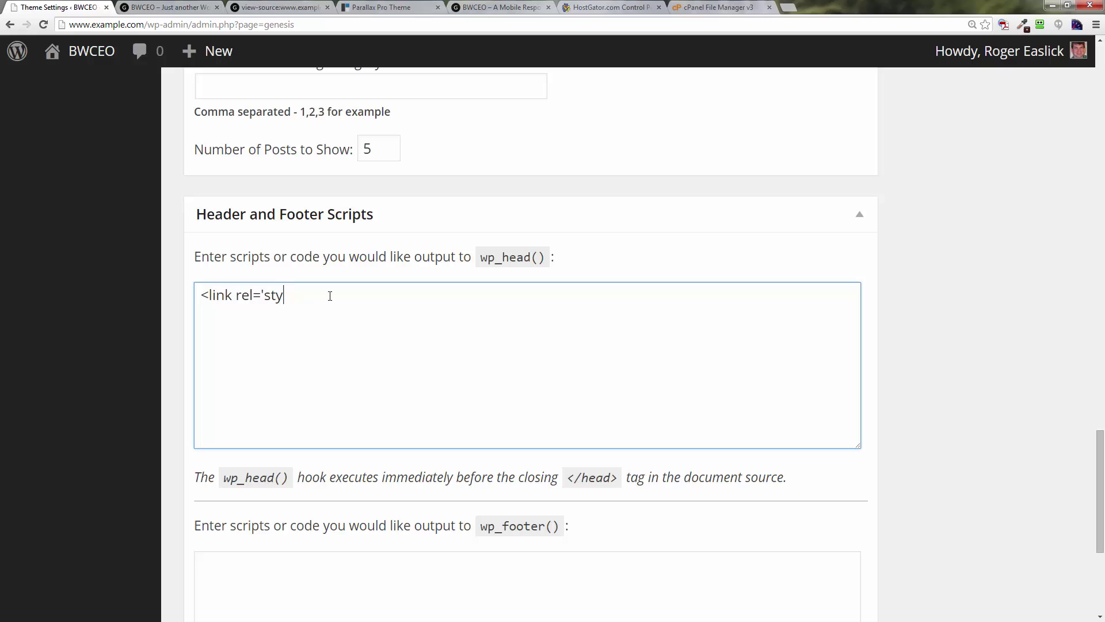
{"action": "type", "text": "lesheet"}
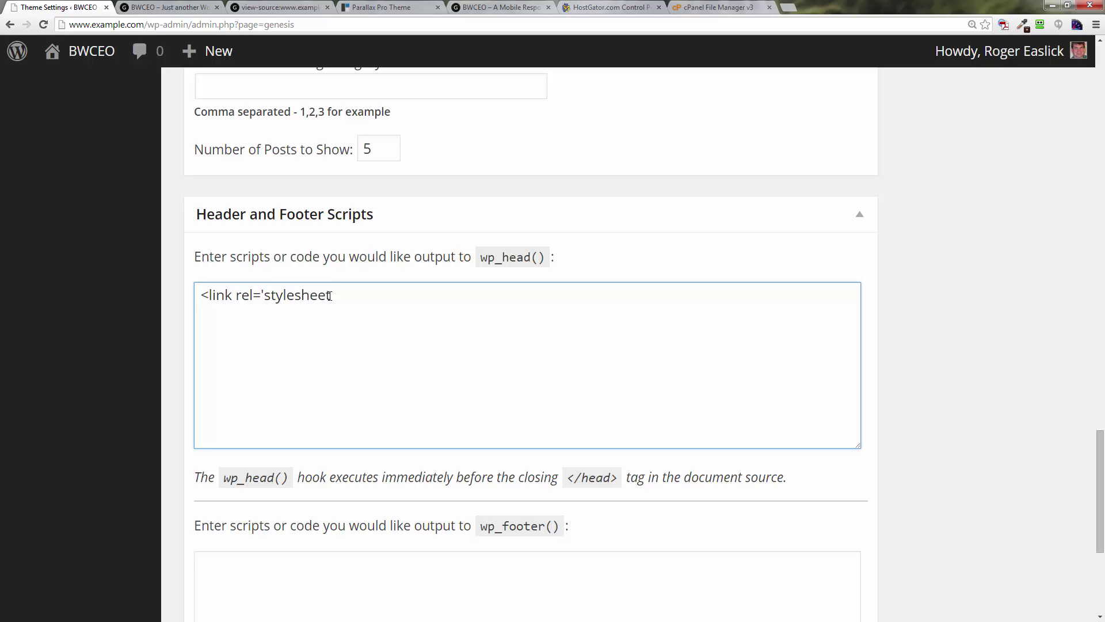
{"action": "type", "text": "'"}
{"action": "type", "text": " tyoe"}
{"action": "key", "text": "BackSpace"}
{"action": "key", "text": "BackSpace"}
{"action": "type", "text": "pe"}
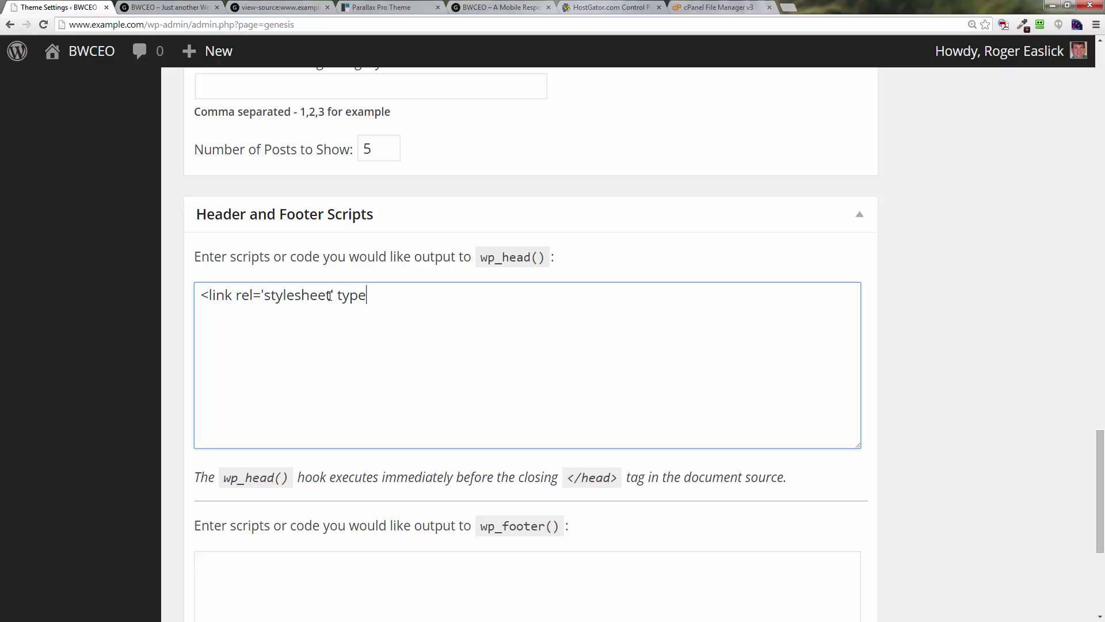
{"action": "type", "text": "='"}
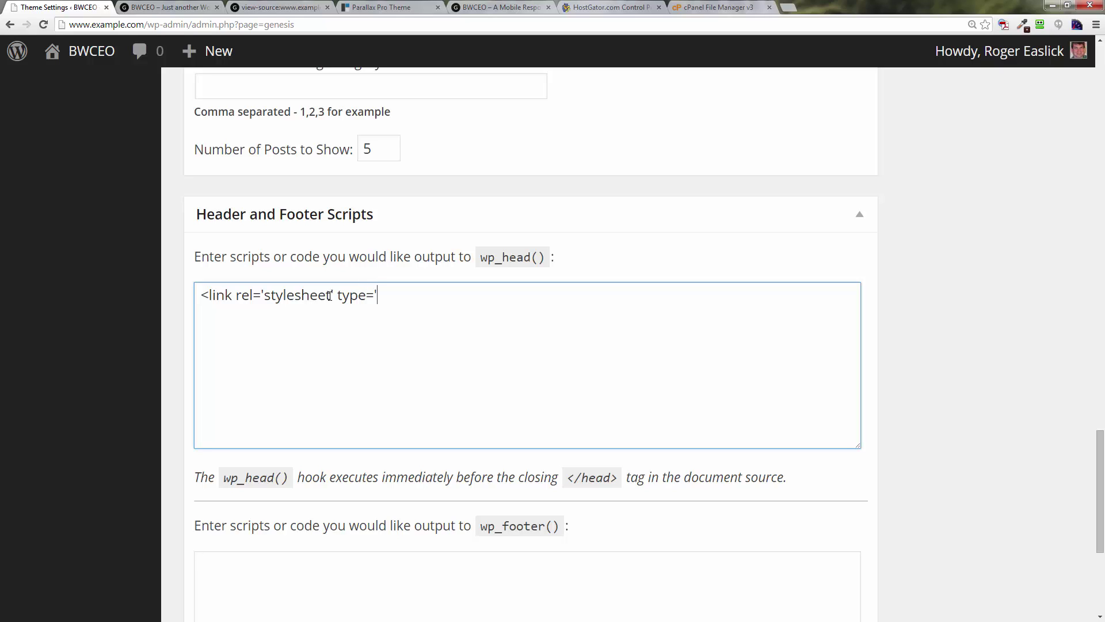
{"action": "type", "text": "text/css' href='"}
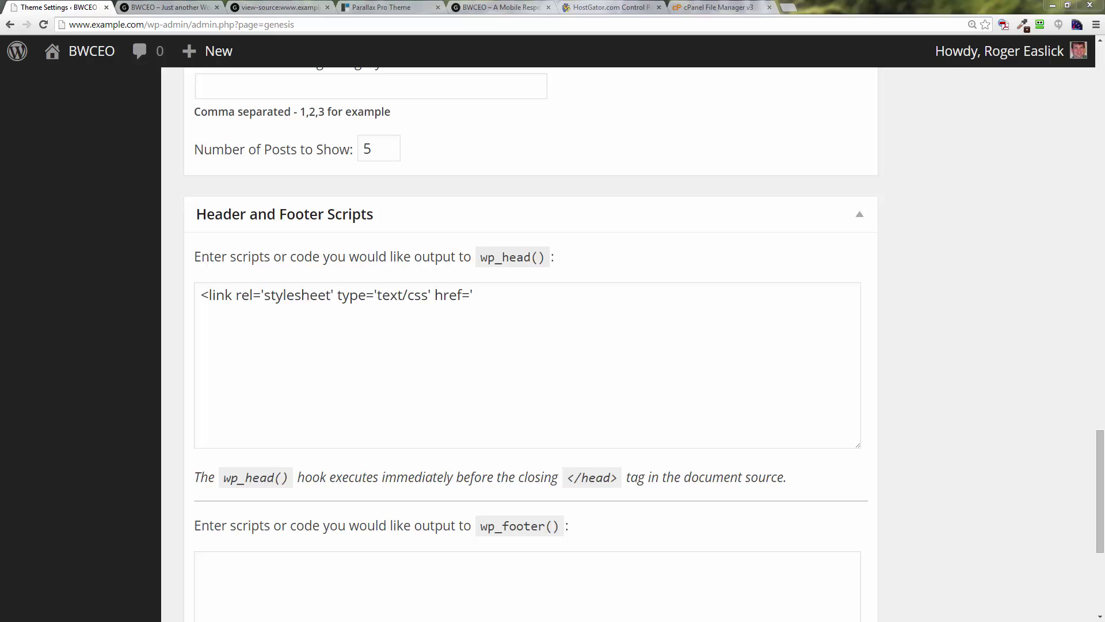
Copy the custom.css URL from Notepad and paste it after href='.
{"action": "key", "text": "alt+Tab"}
{"action": "left_click_drag", "start_coordinate": [610, 166], "coordinate": [250, 169]}
{"action": "right_click", "coordinate": [402, 168]}
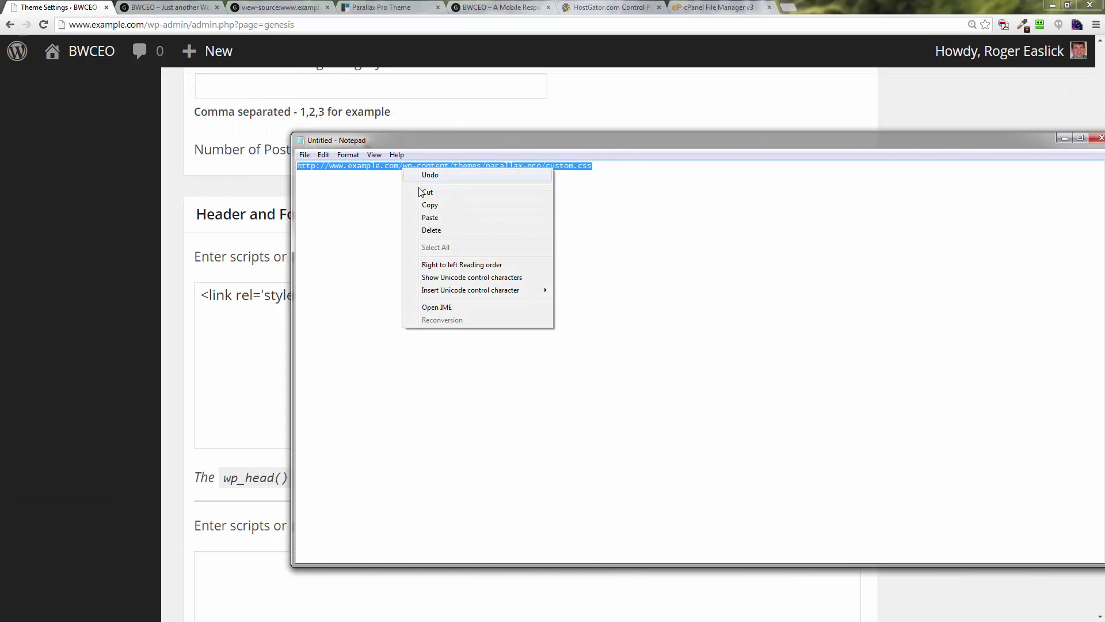
{"action": "left_click", "coordinate": [435, 205]}
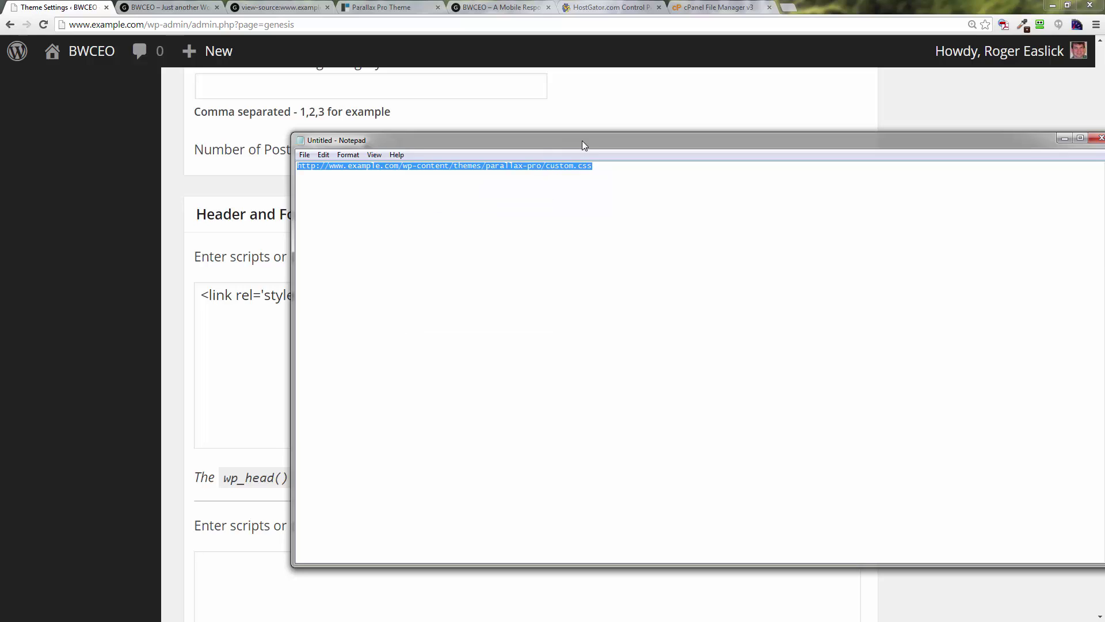
{"action": "left_click", "coordinate": [1064, 138]}
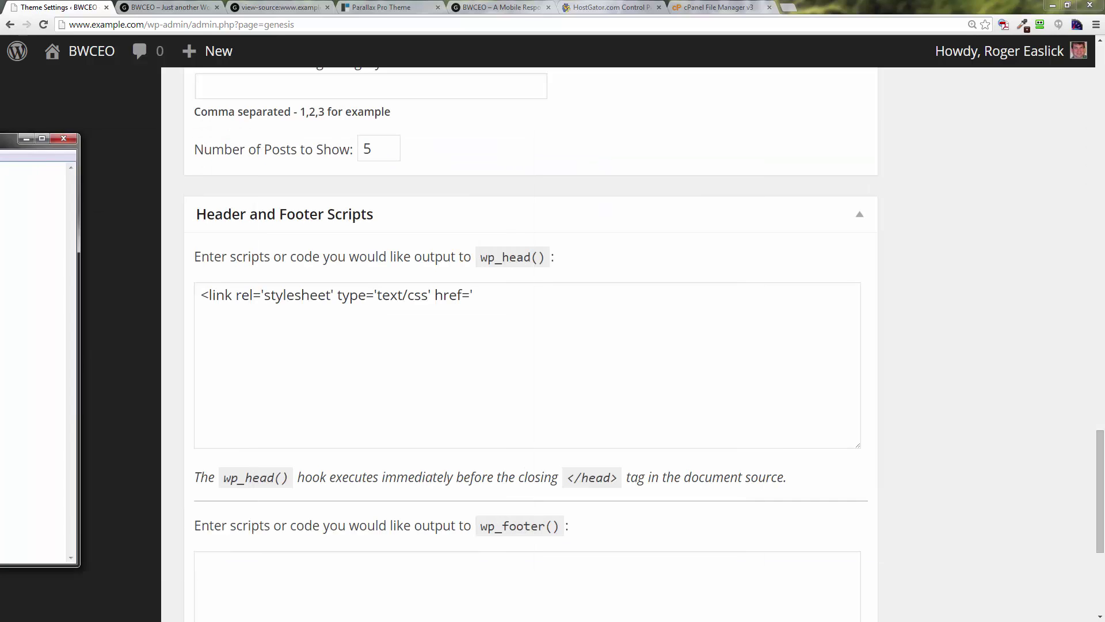
{"action": "left_click", "coordinate": [479, 294]}
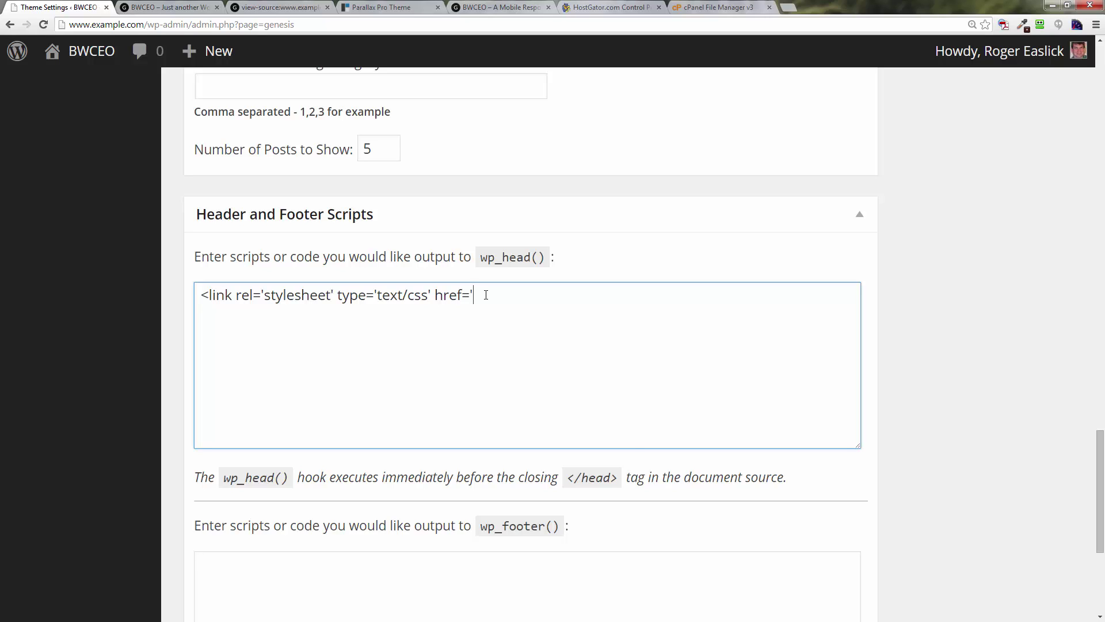
{"action": "right_click", "coordinate": [486, 294]}
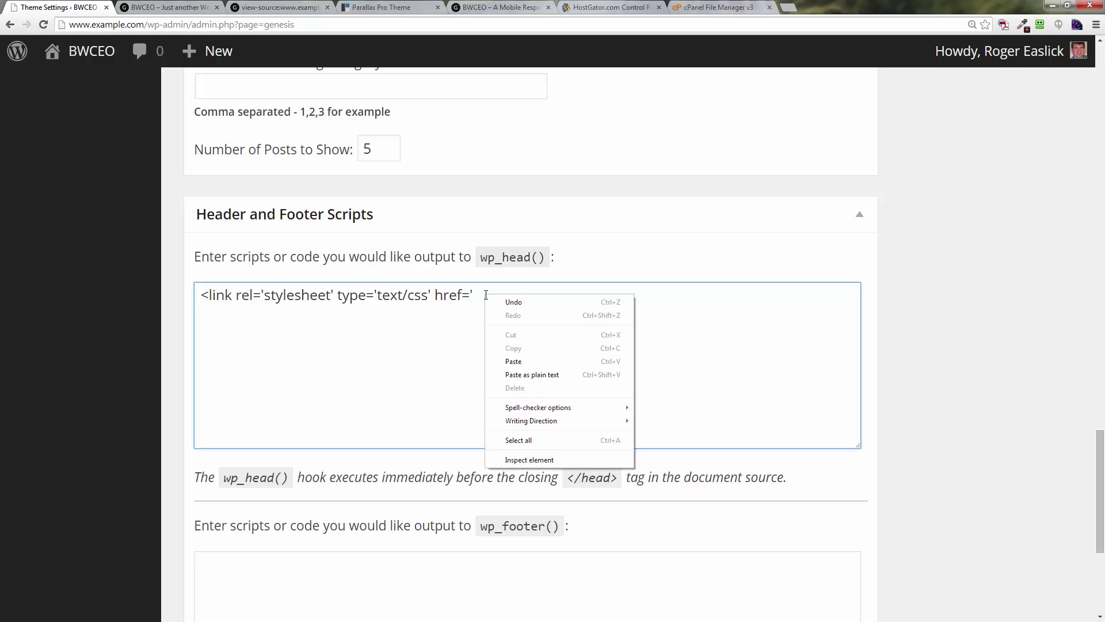
{"action": "left_click", "coordinate": [512, 361]}
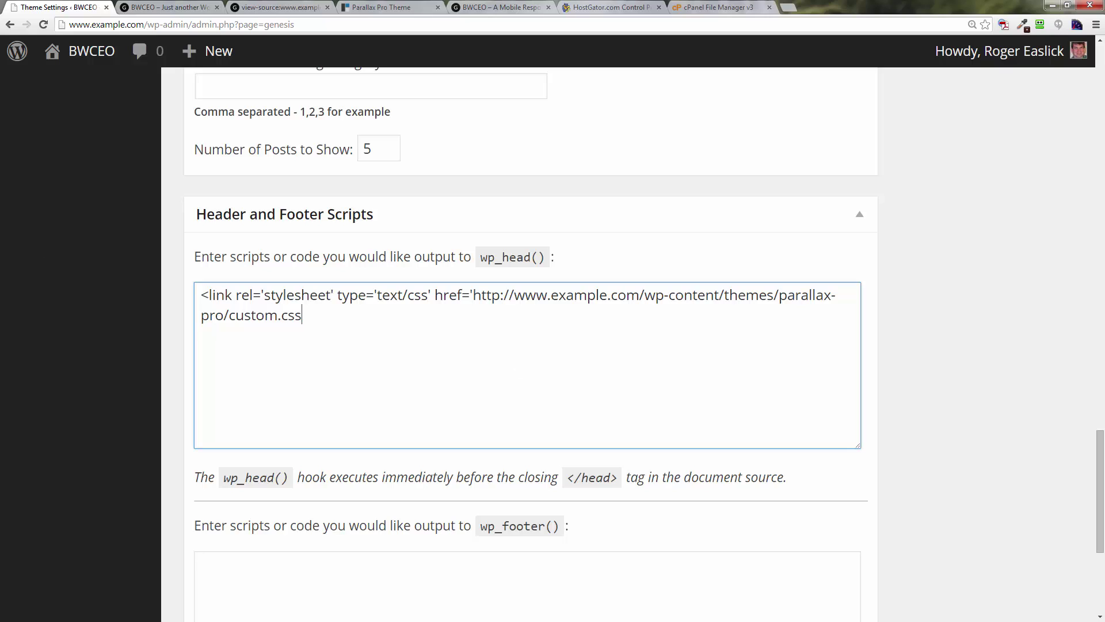
Close the tag with ' media="all" /> after the custom.css URL.
{"action": "left_click", "coordinate": [322, 313]}
{"action": "type", "text": "'"}
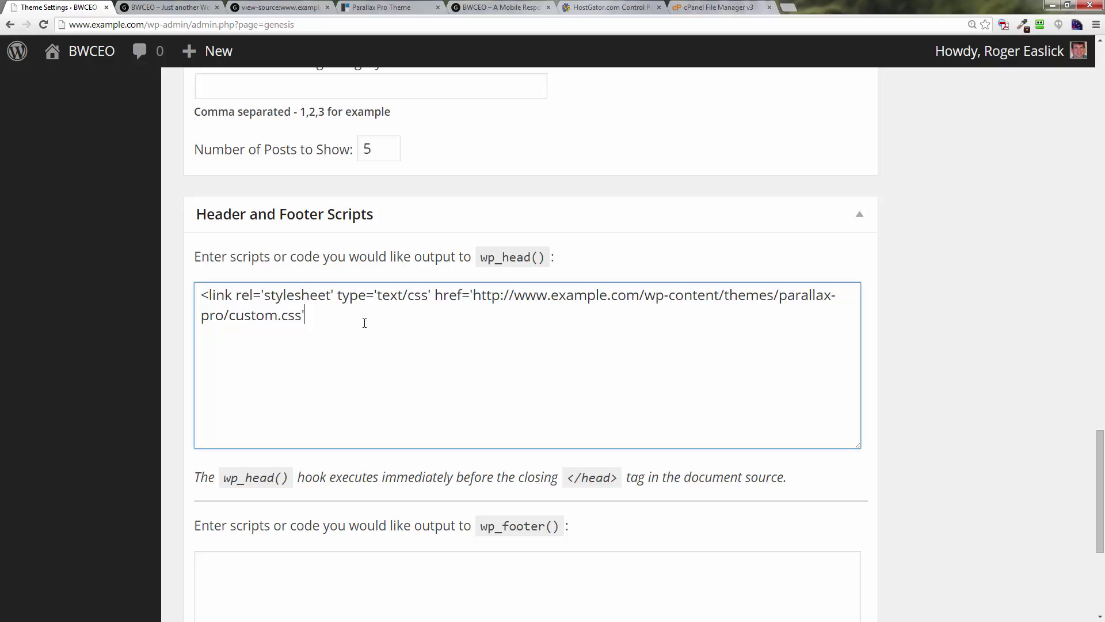
{"action": "type", "text": " med"}
{"action": "type", "text": "ia"}
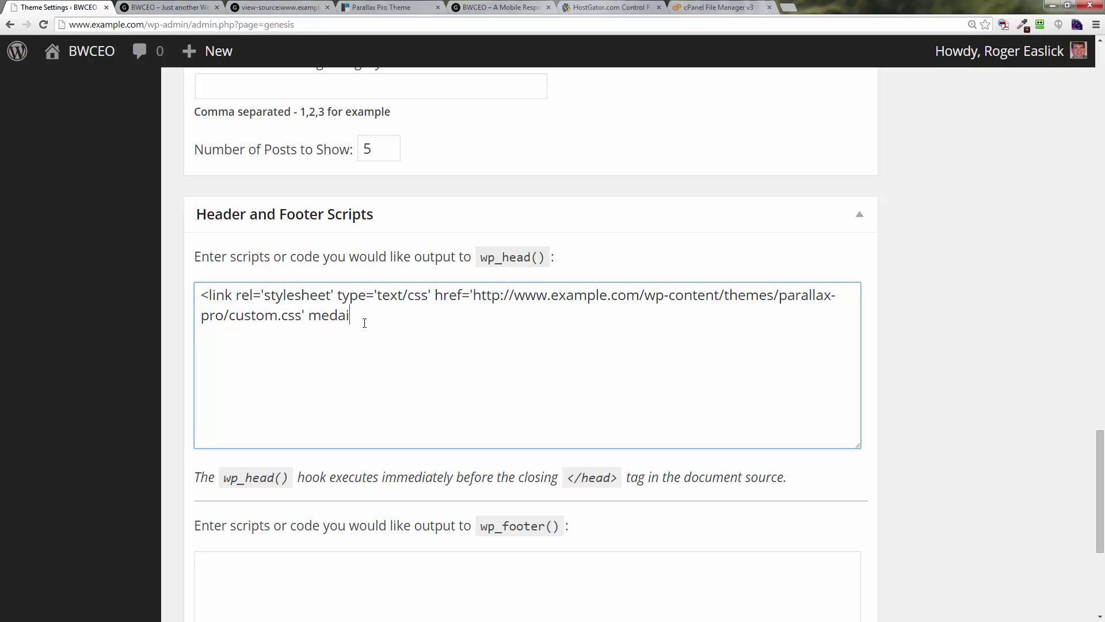
{"action": "key", "text": "BackSpace"}
{"action": "key", "text": "BackSpace"}
{"action": "type", "text": "ia=\"all"}
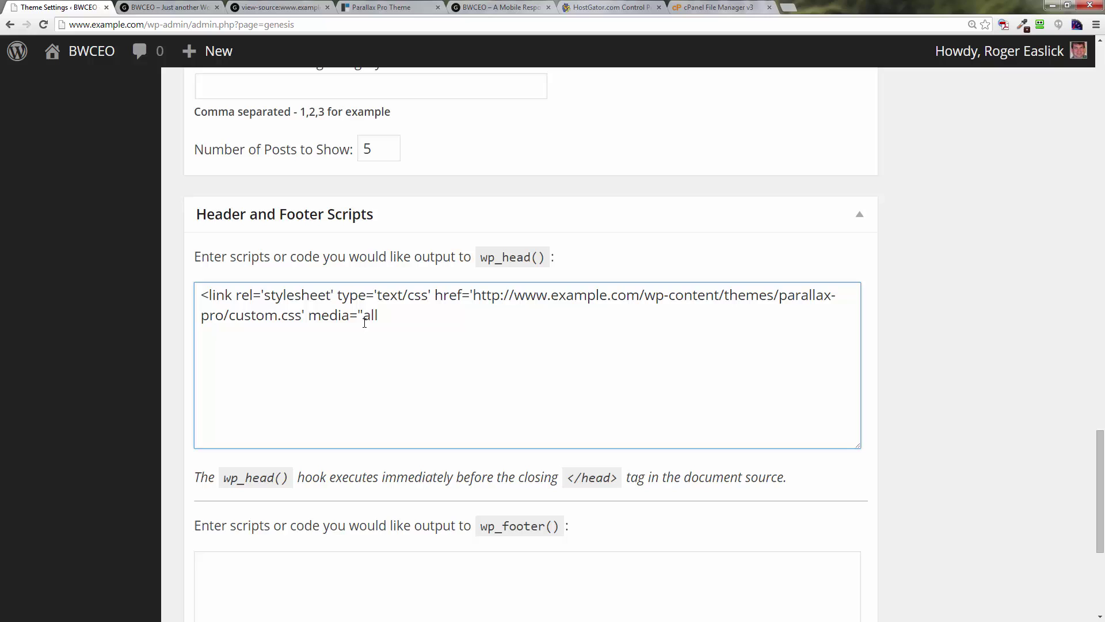
{"action": "type", "text": "\""}
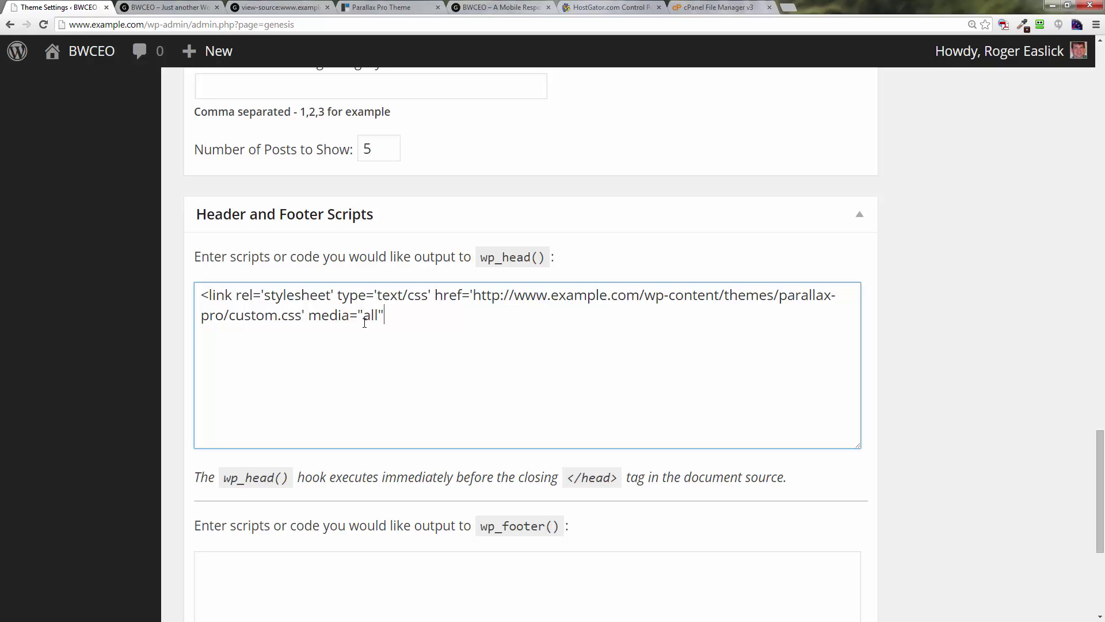
{"action": "type", "text": " />"}
{"action": "scroll", "coordinate": [365, 322], "scroll_direction": "down", "scroll_amount": 5}
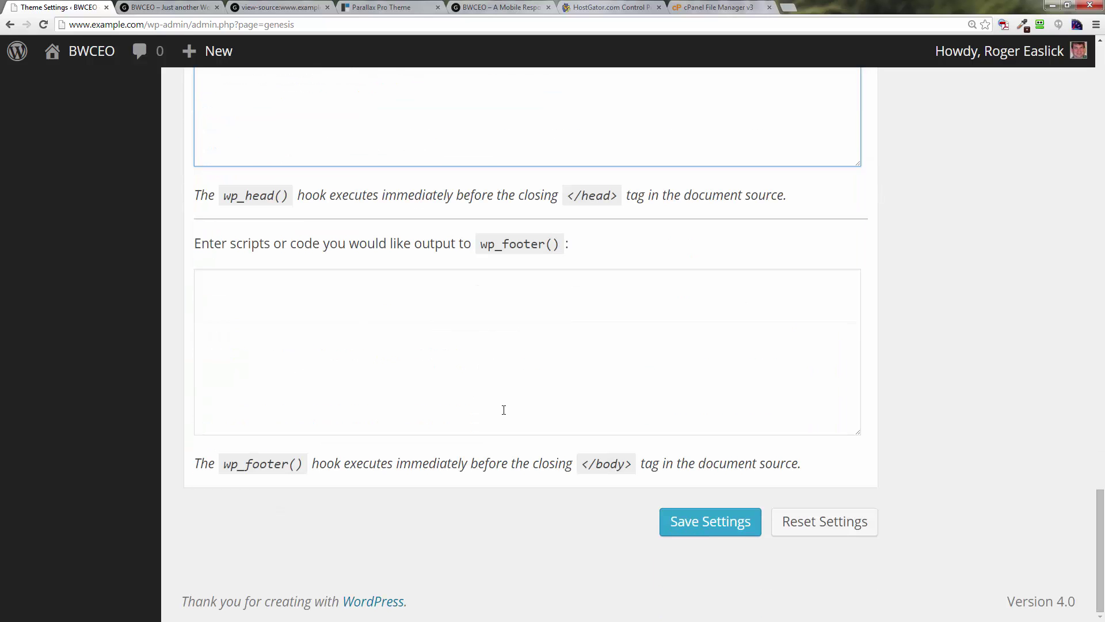
Save the theme settings, then reload the live BWCEO homepage and bring up its context menu.
{"action": "left_click", "coordinate": [708, 529]}
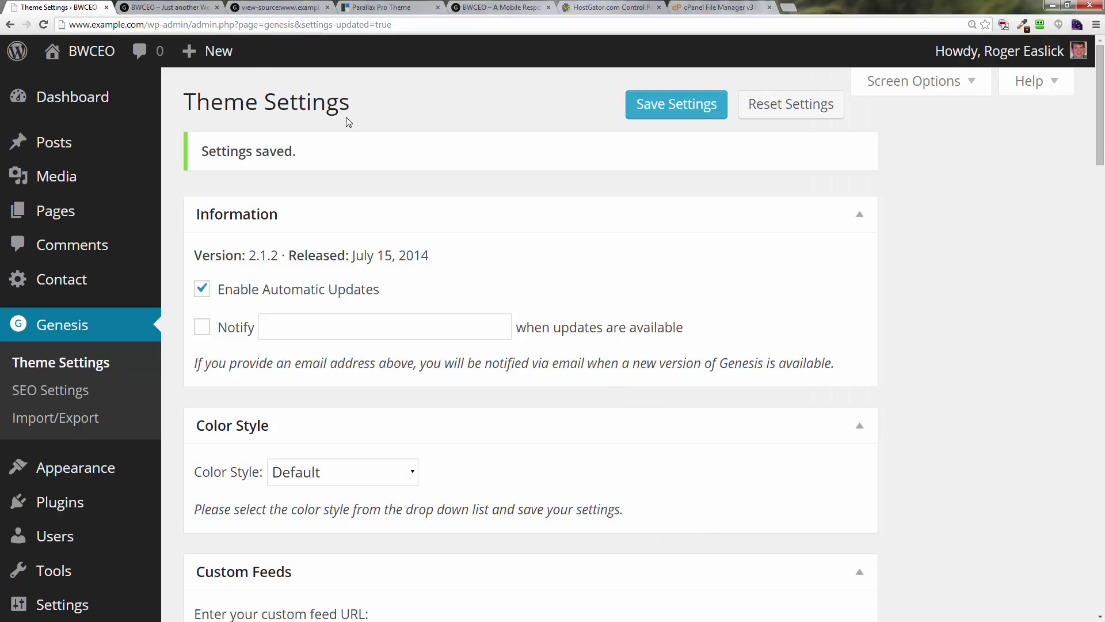
{"action": "left_click", "coordinate": [162, 12]}
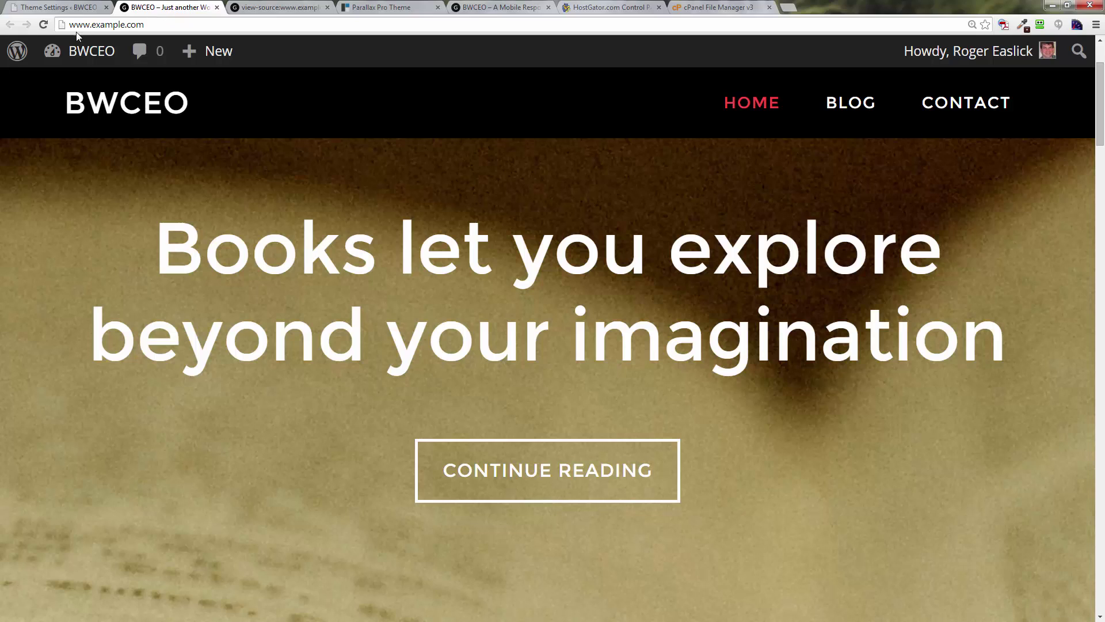
{"action": "left_click", "coordinate": [45, 24]}
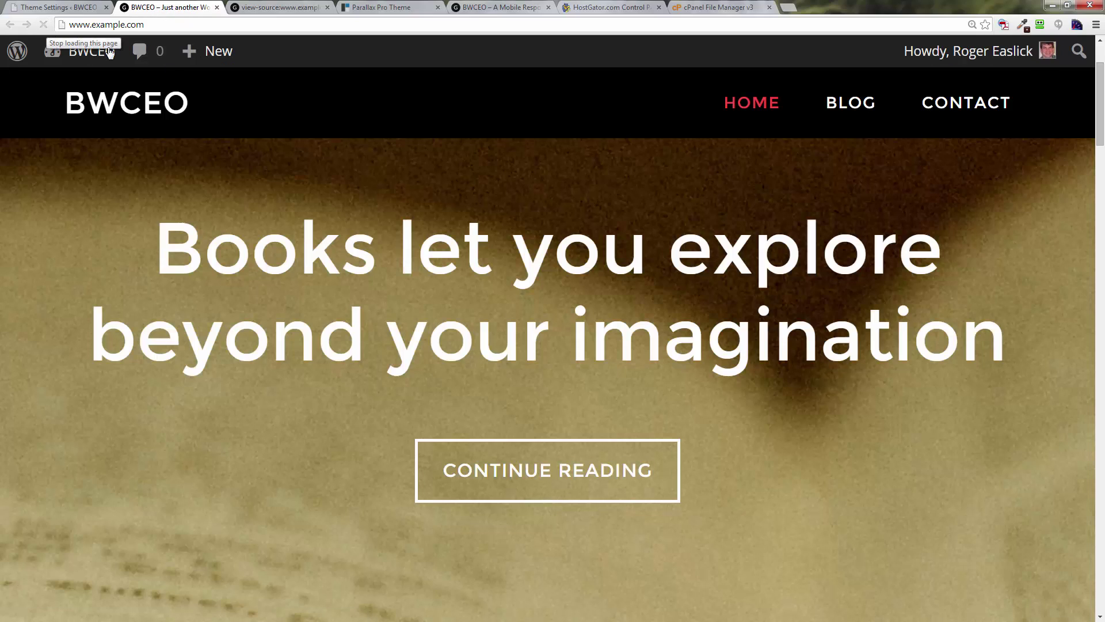
{"action": "right_click", "coordinate": [350, 102]}
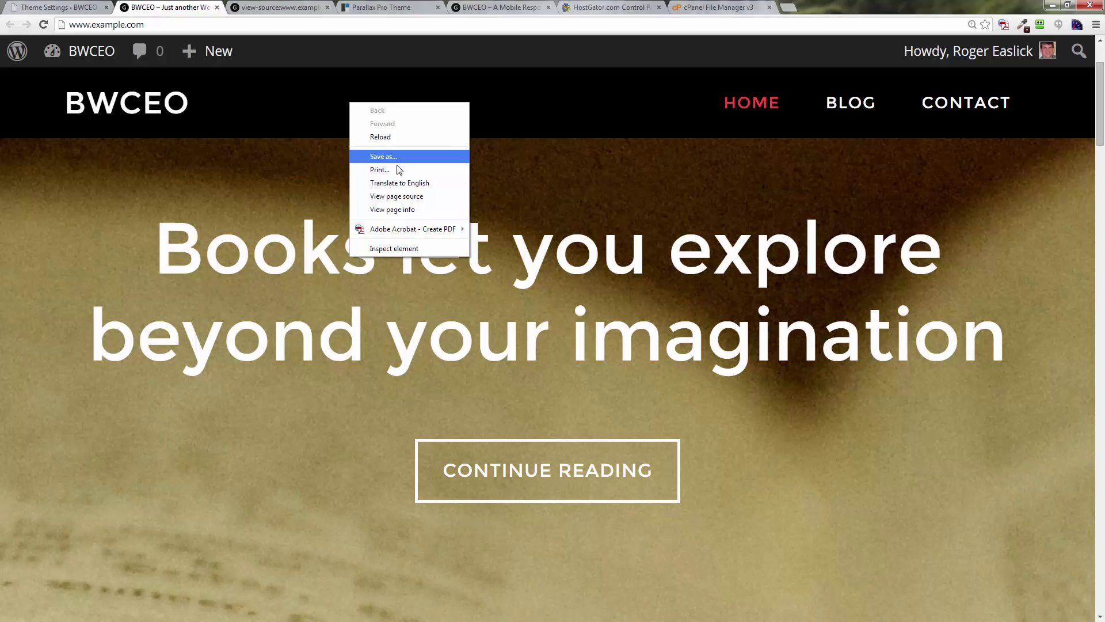
View the homepage source, confirm the custom.css link on line 34, and return to the homepage.
{"action": "left_click", "coordinate": [419, 198]}
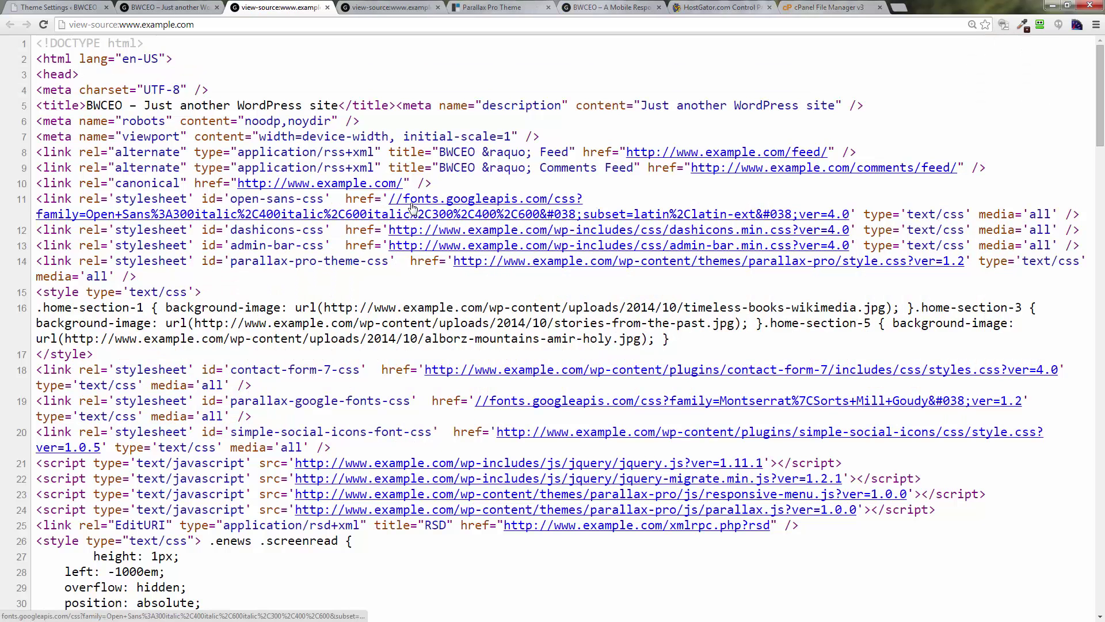
{"action": "scroll", "coordinate": [419, 218], "scroll_direction": "down", "scroll_amount": 2}
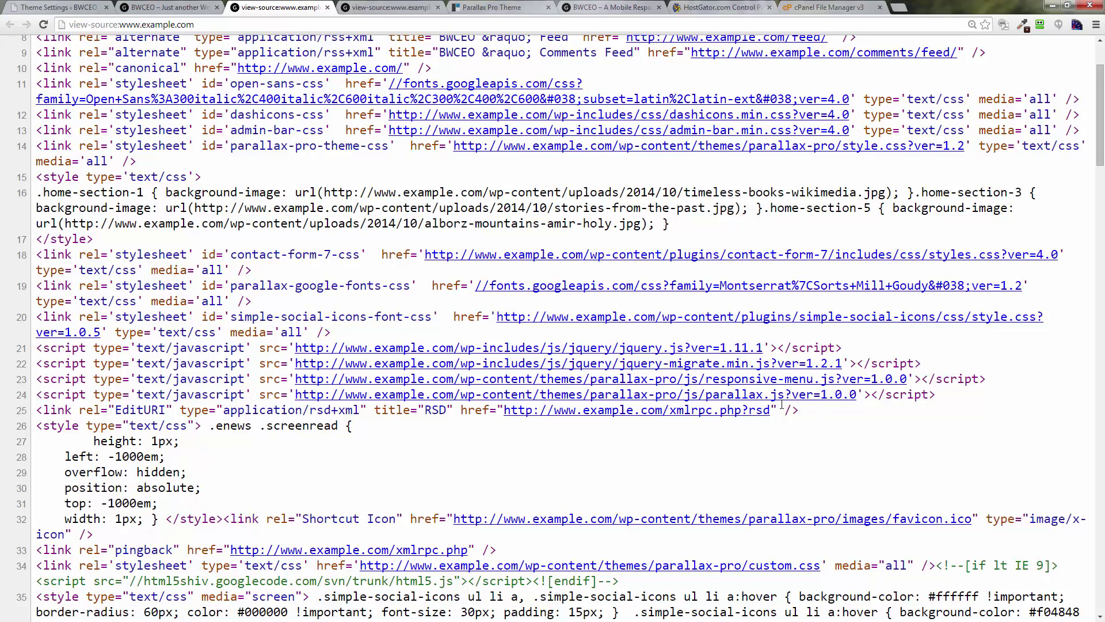
{"action": "scroll", "coordinate": [161, 510], "scroll_direction": "down", "scroll_amount": 2}
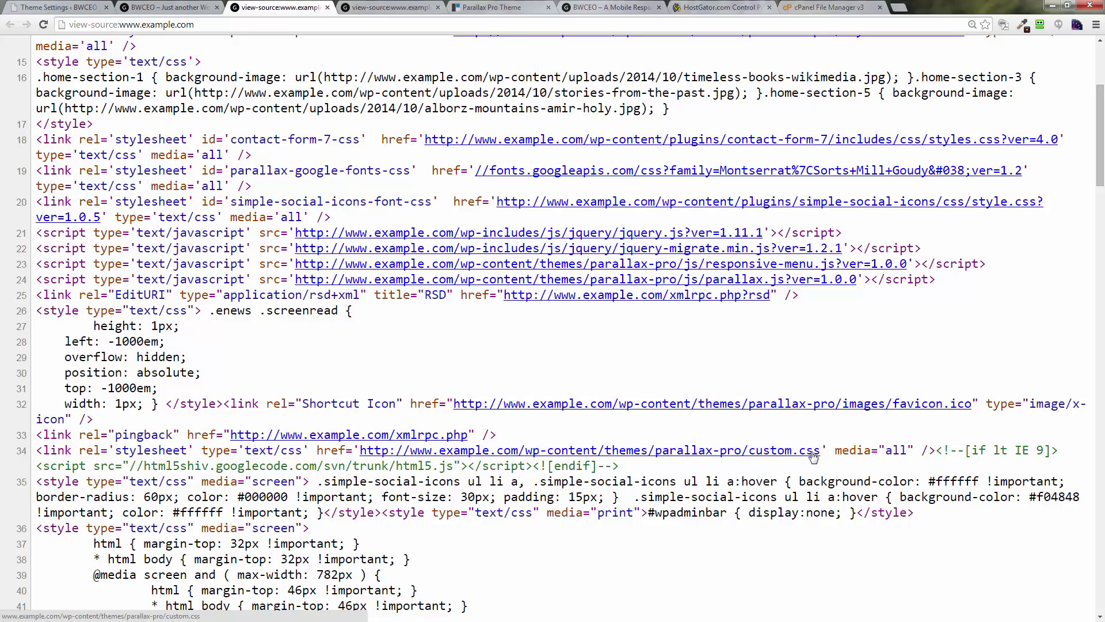
{"action": "scroll", "coordinate": [812, 456], "scroll_direction": "up", "scroll_amount": 4}
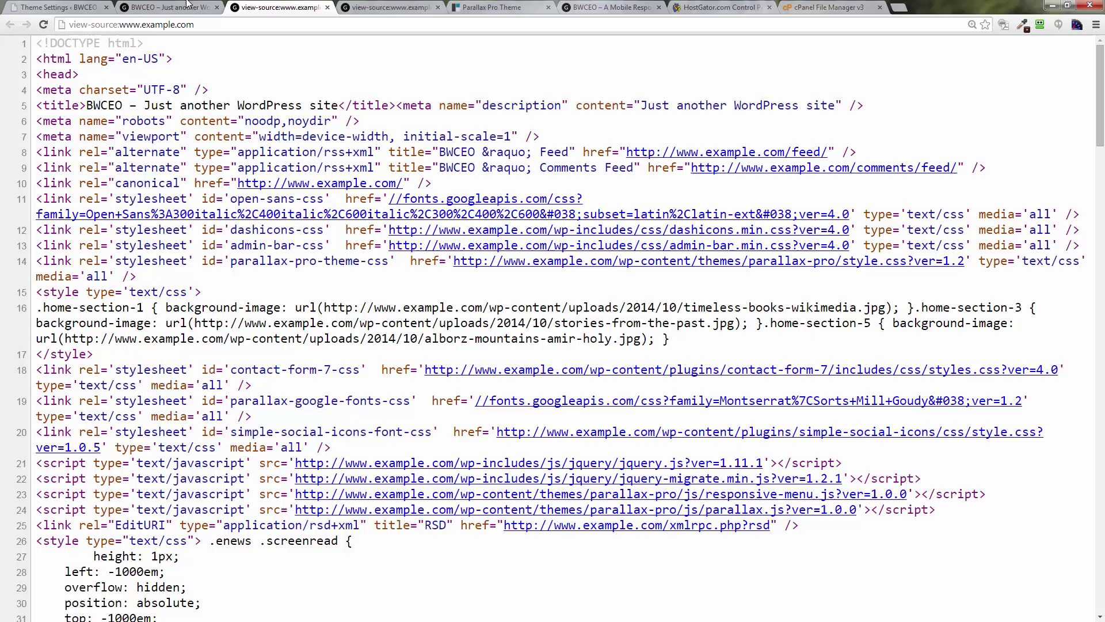
{"action": "left_click", "coordinate": [170, 7]}
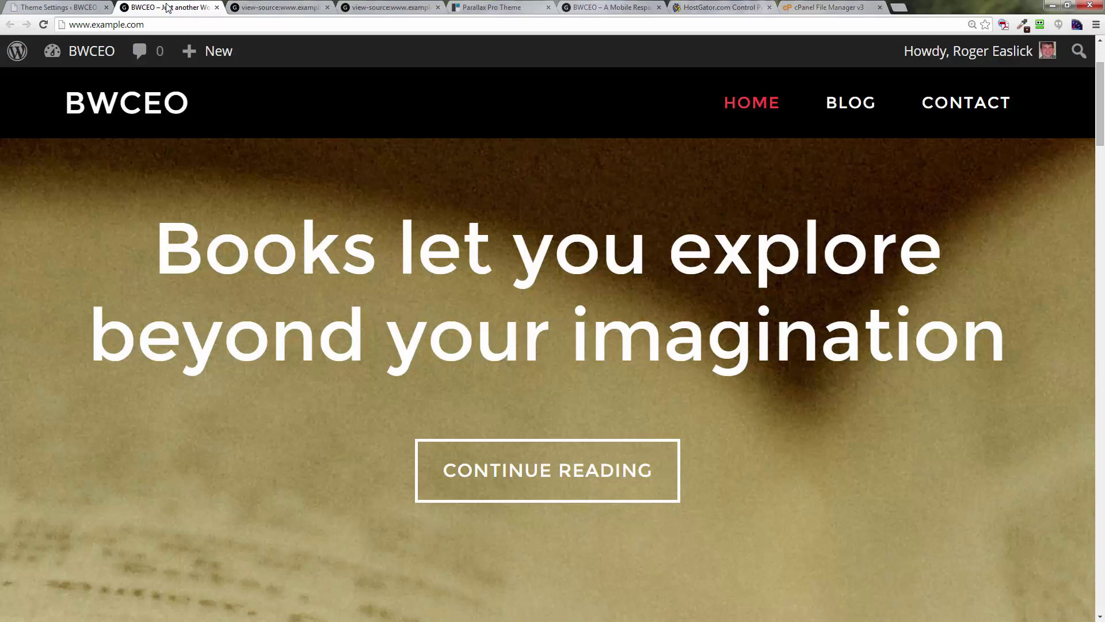
Close the page-source tab and go from Theme Settings to Appearance > Editor.
{"action": "left_click", "coordinate": [326, 8]}
{"action": "left_click", "coordinate": [64, 11]}
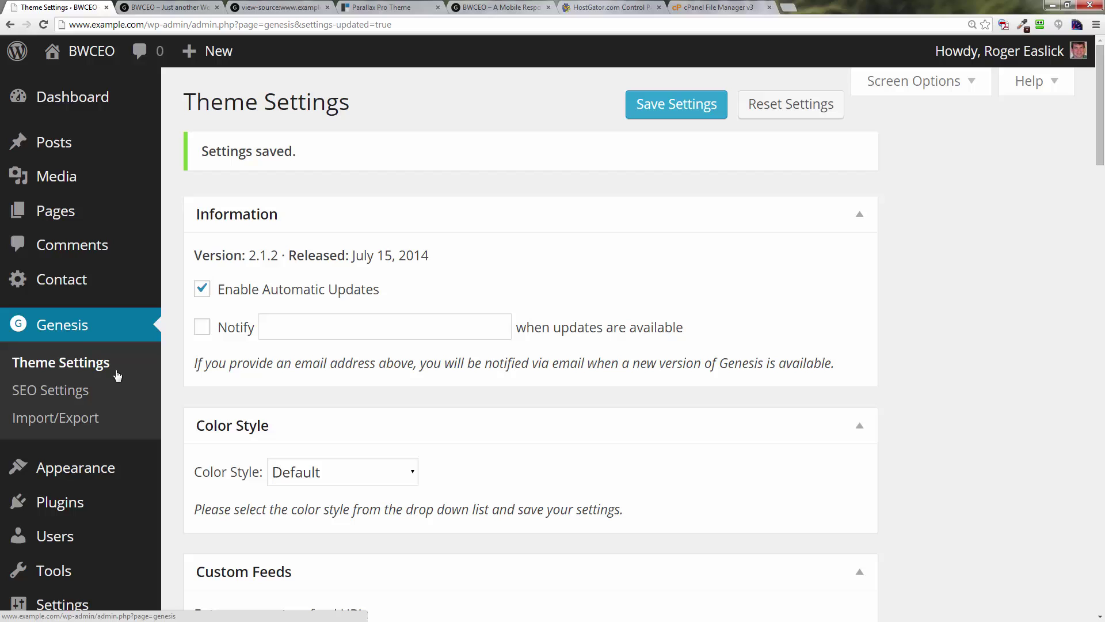
{"action": "mouse_move", "coordinate": [109, 477]}
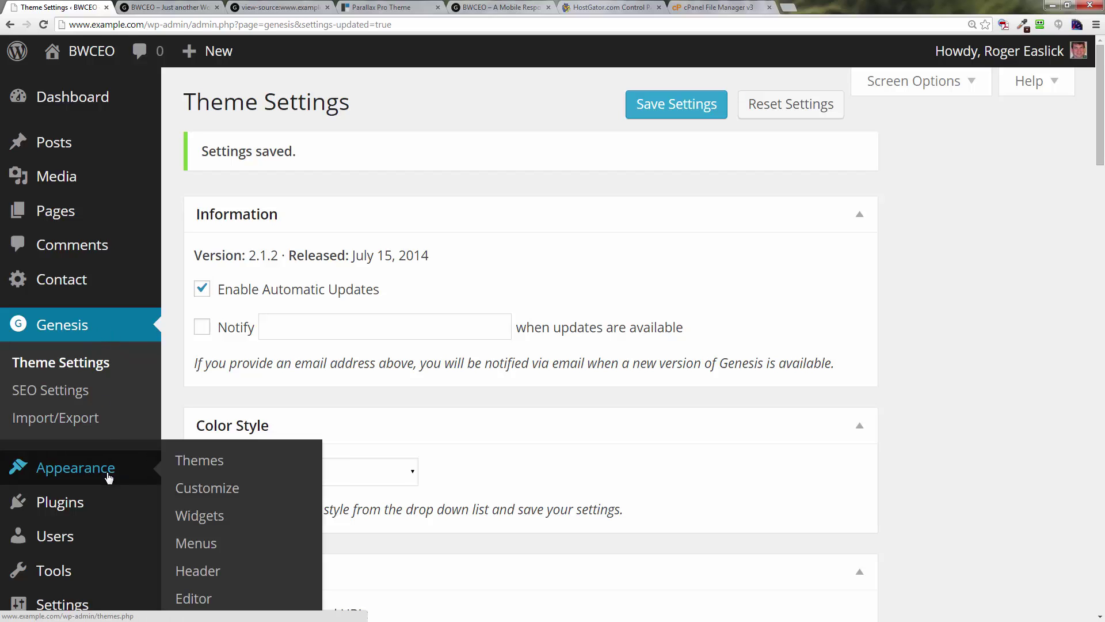
{"action": "left_click", "coordinate": [206, 602]}
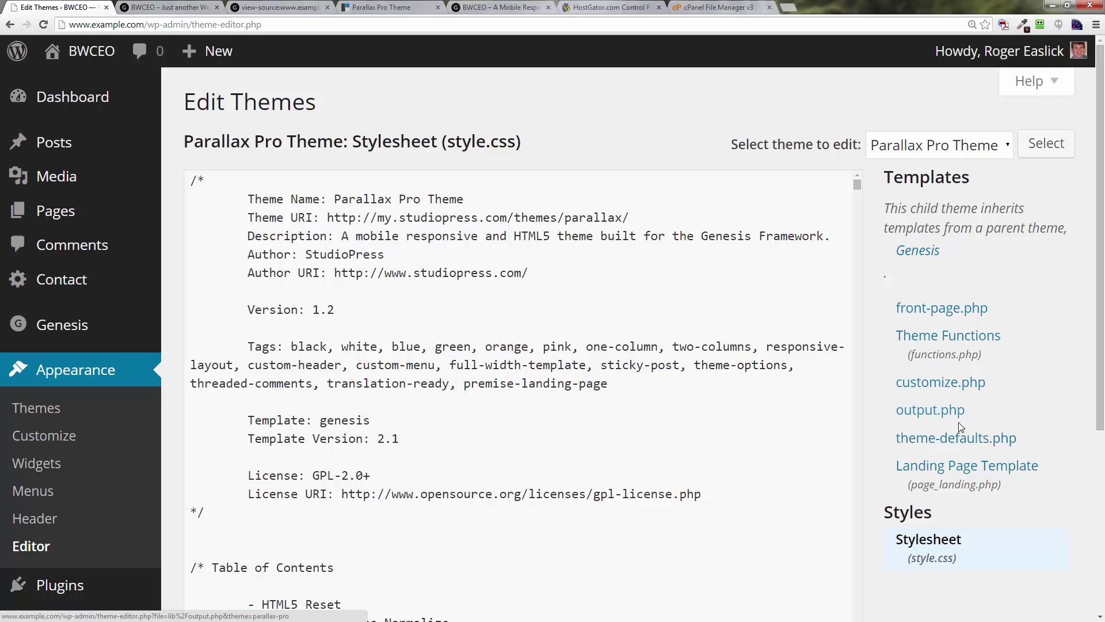
Look through Parallax Pro's theme files list to find custom.css among the stylesheets.
{"action": "scroll", "coordinate": [987, 379], "scroll_direction": "down", "scroll_amount": 2}
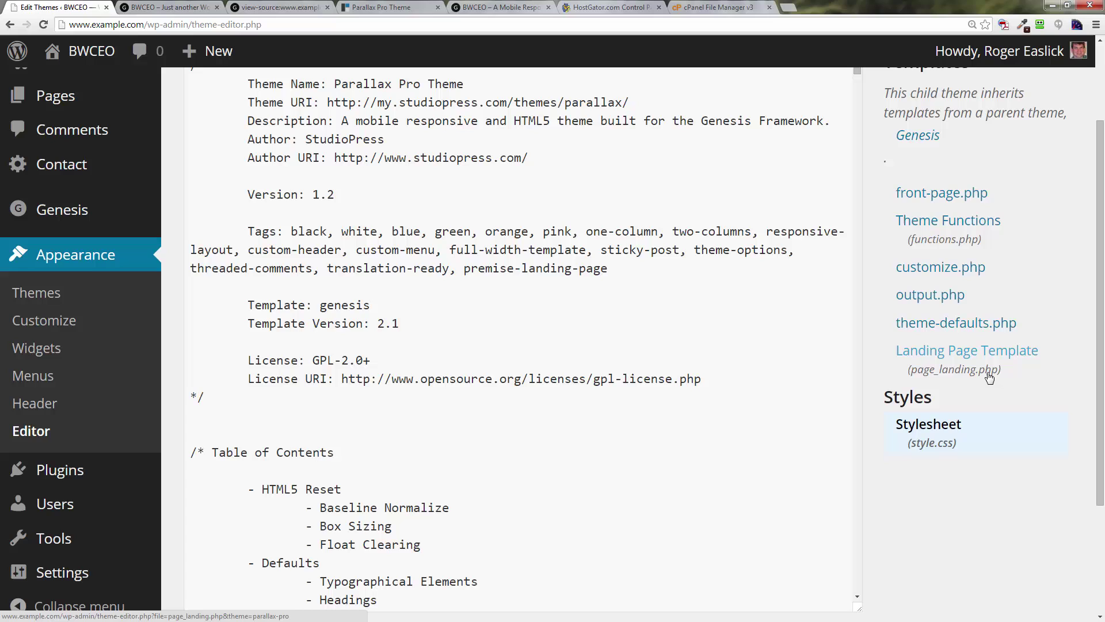
{"action": "scroll", "coordinate": [989, 377], "scroll_direction": "up", "scroll_amount": 2}
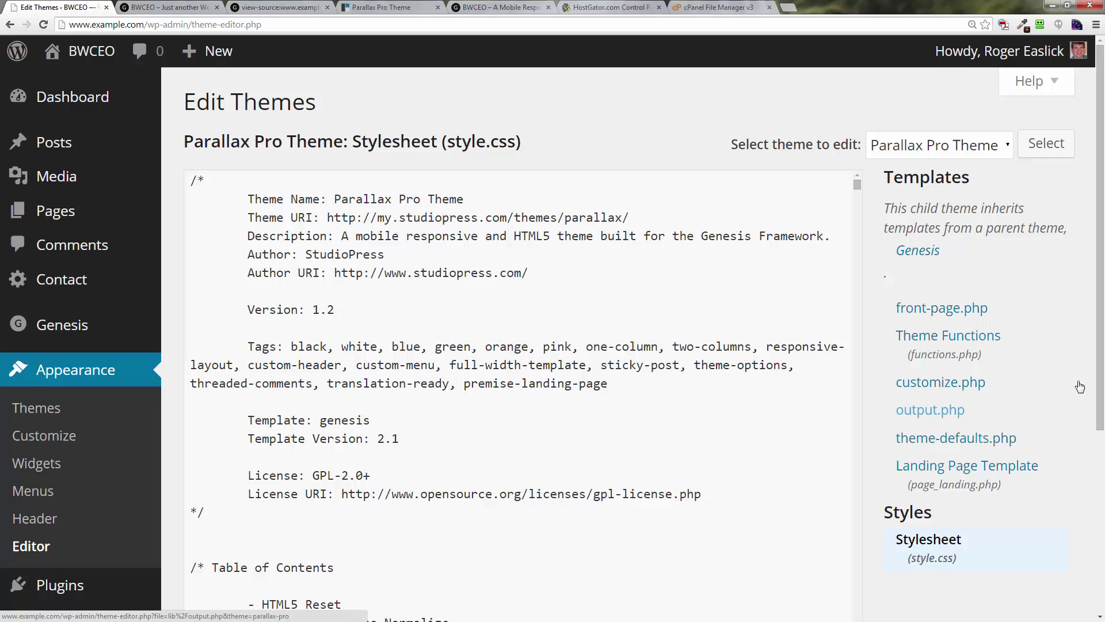
{"action": "scroll", "coordinate": [1099, 402], "scroll_direction": "down", "scroll_amount": 4}
{"action": "scroll", "coordinate": [1103, 547], "scroll_direction": "down", "scroll_amount": 2}
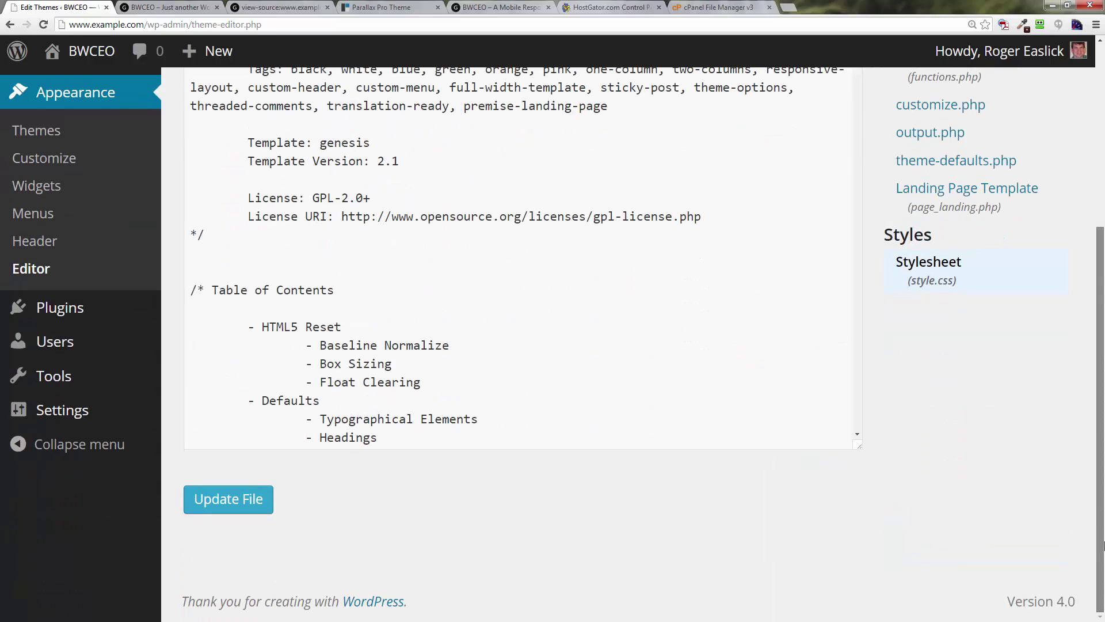
{"action": "left_click_drag", "start_coordinate": [1101, 547], "coordinate": [1093, 233]}
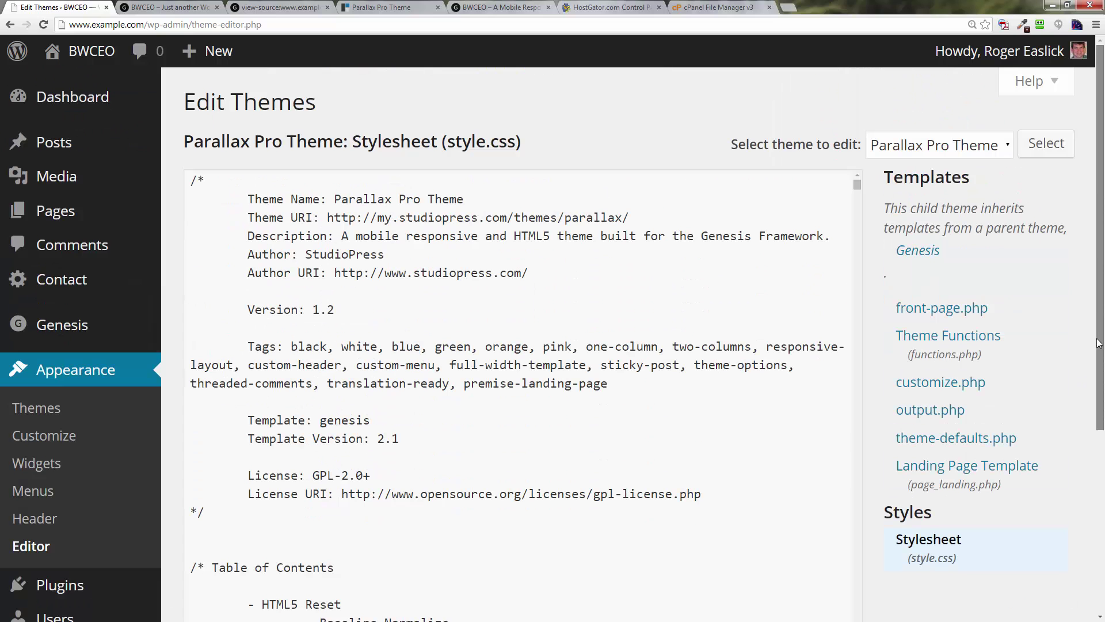
{"action": "left_click_drag", "start_coordinate": [1099, 344], "coordinate": [1094, 365]}
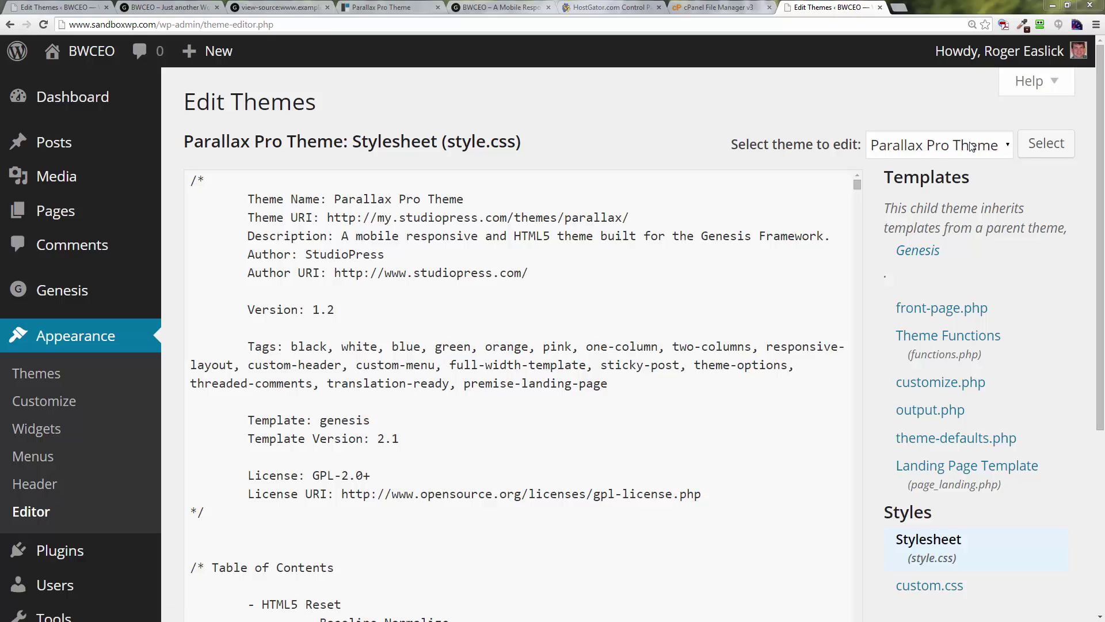
Open the empty custom.css from the Styles list in the editor sidebar.
{"action": "left_click_drag", "start_coordinate": [1100, 192], "coordinate": [1100, 308]}
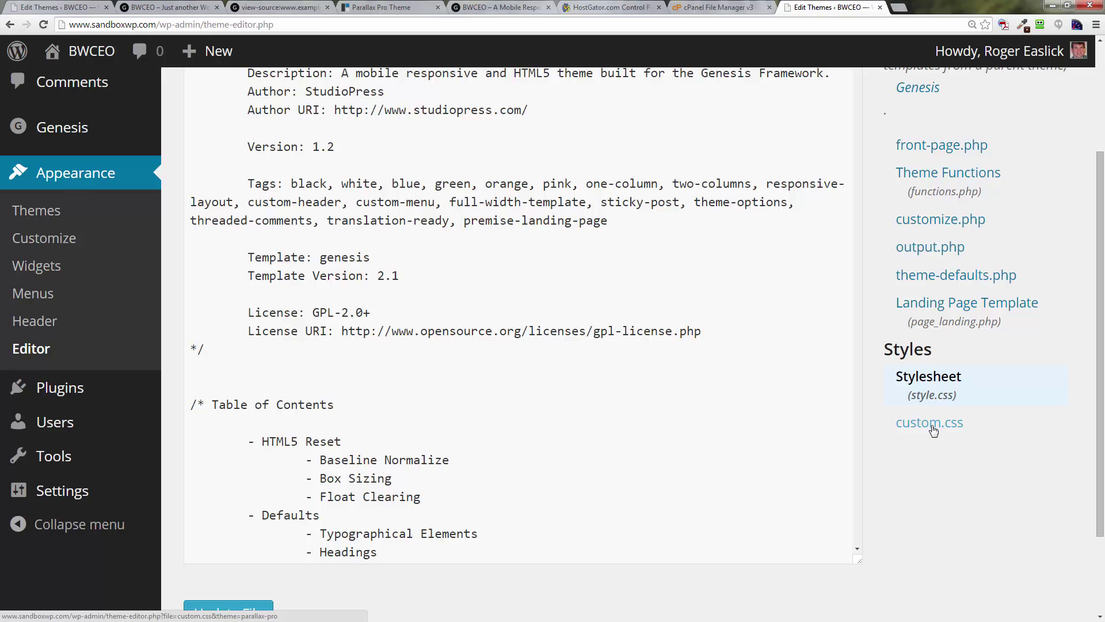
{"action": "scroll", "coordinate": [934, 431], "scroll_direction": "up", "scroll_amount": 3}
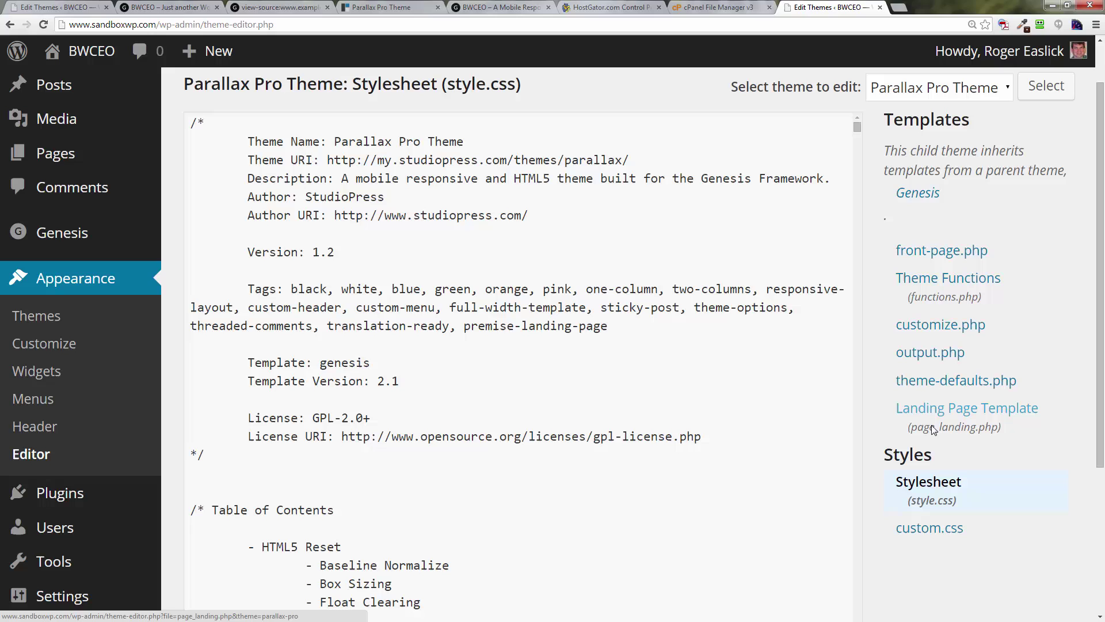
{"action": "left_click", "coordinate": [934, 530]}
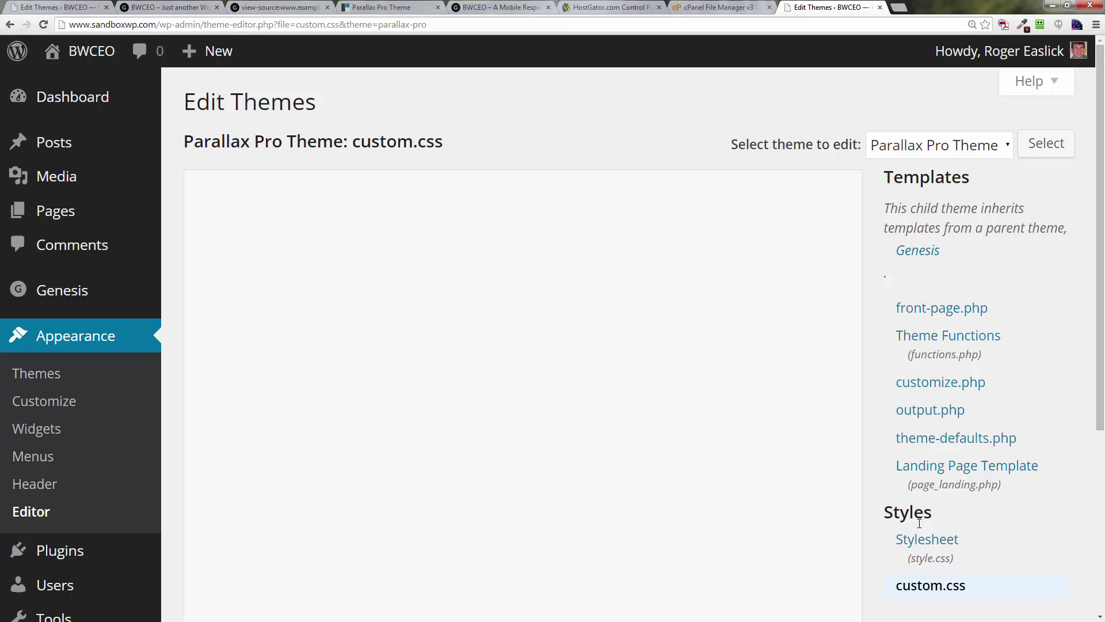
Copy the /* ... */ theme header comment from style.css.
{"action": "left_click", "coordinate": [947, 541]}
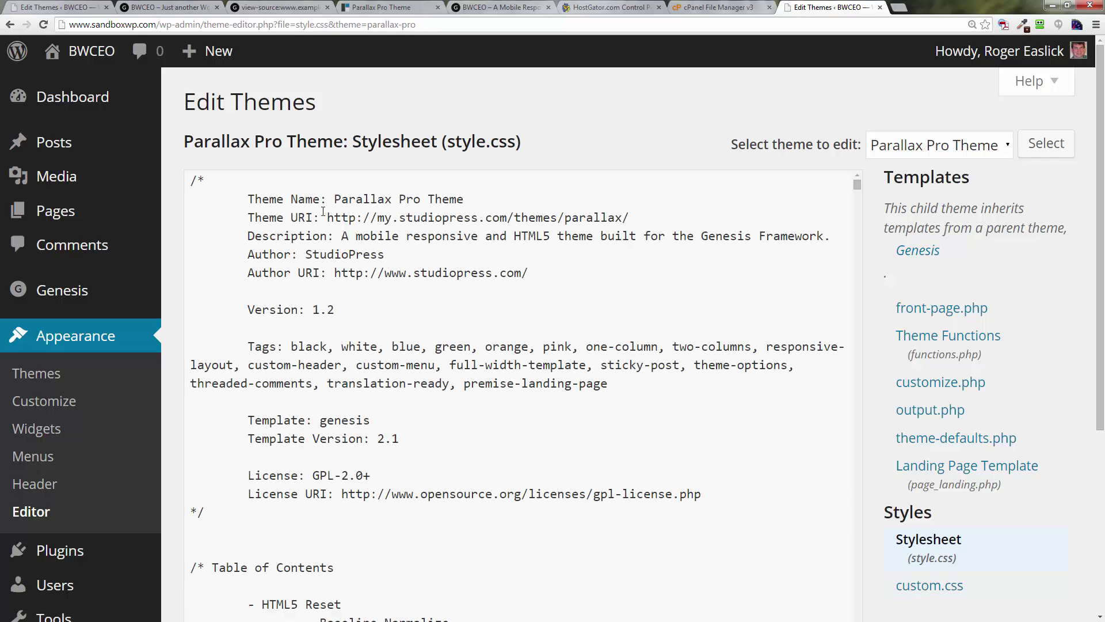
{"action": "left_click_drag", "start_coordinate": [190, 180], "coordinate": [236, 515]}
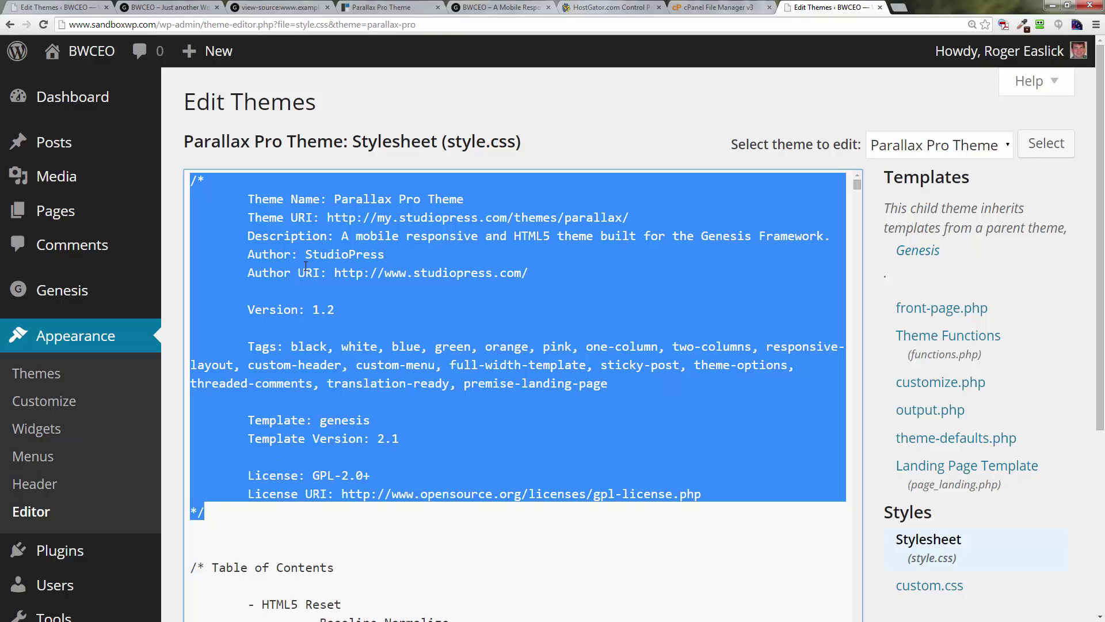
{"action": "right_click", "coordinate": [345, 264]}
{"action": "left_click", "coordinate": [393, 311]}
Paste the copied header comment into the empty custom.css.
{"action": "left_click", "coordinate": [933, 589]}
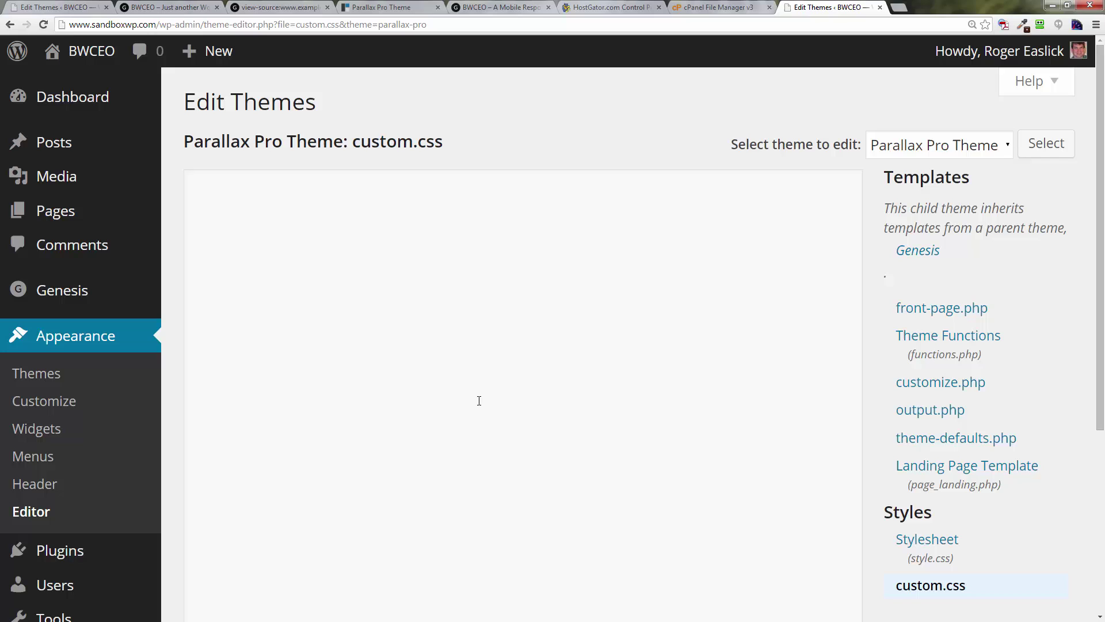
{"action": "left_click", "coordinate": [206, 205]}
{"action": "right_click", "coordinate": [210, 204]}
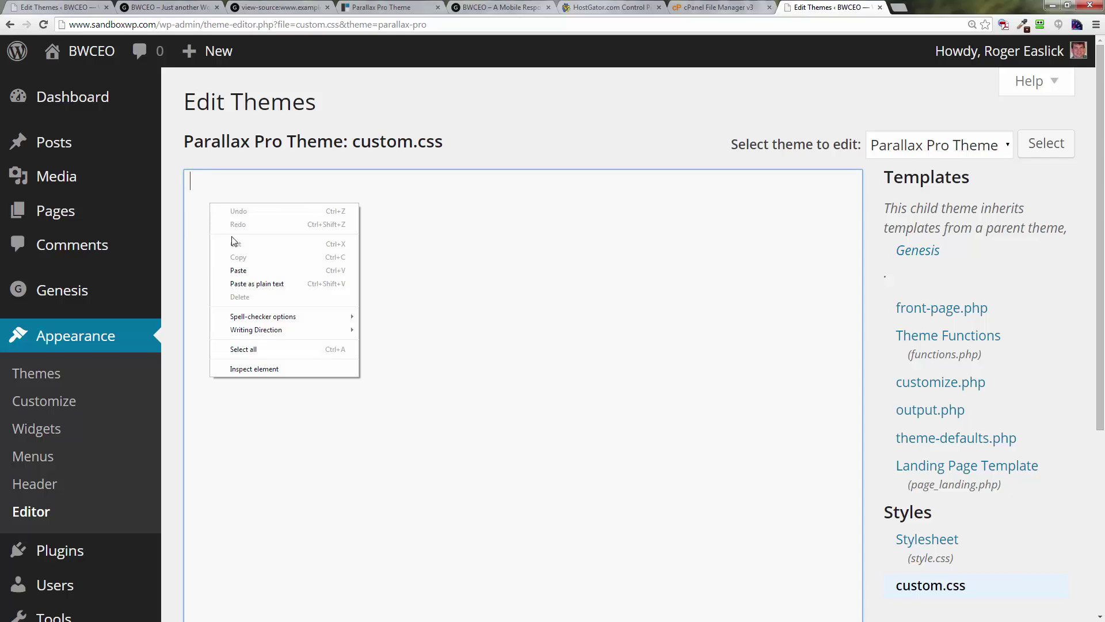
{"action": "left_click", "coordinate": [246, 271]}
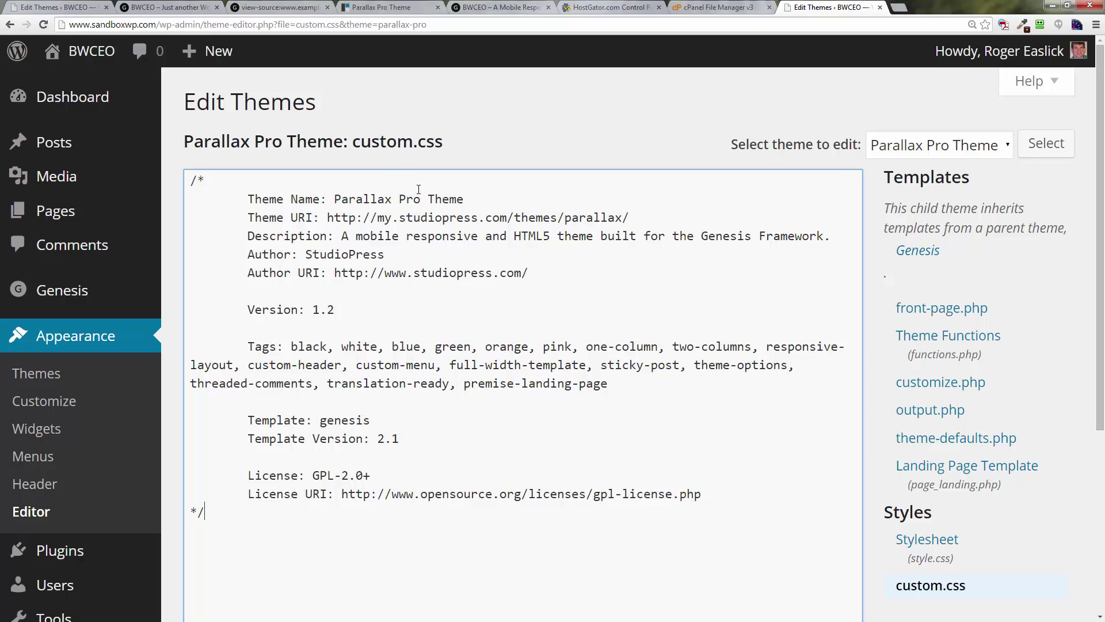
Add a 'Custom CSS' line after License URI in custom.css's header and save it.
{"action": "left_click", "coordinate": [509, 203]}
{"action": "left_click", "coordinate": [719, 490]}
{"action": "key", "text": "Return"}
{"action": "type", "text": "Cust"}
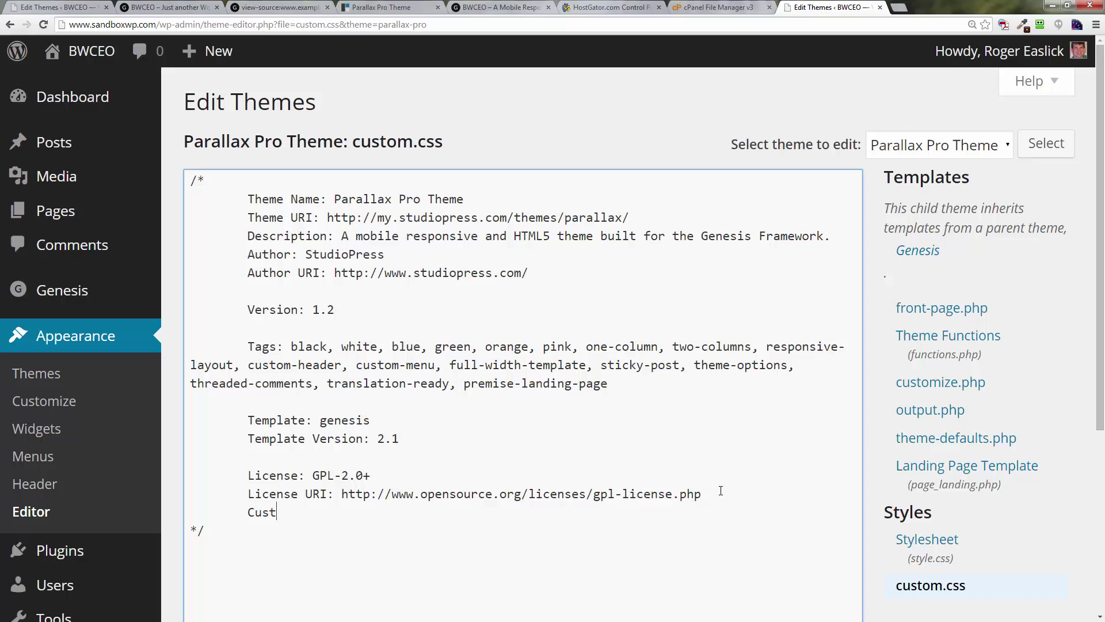
{"action": "type", "text": "om CSS"}
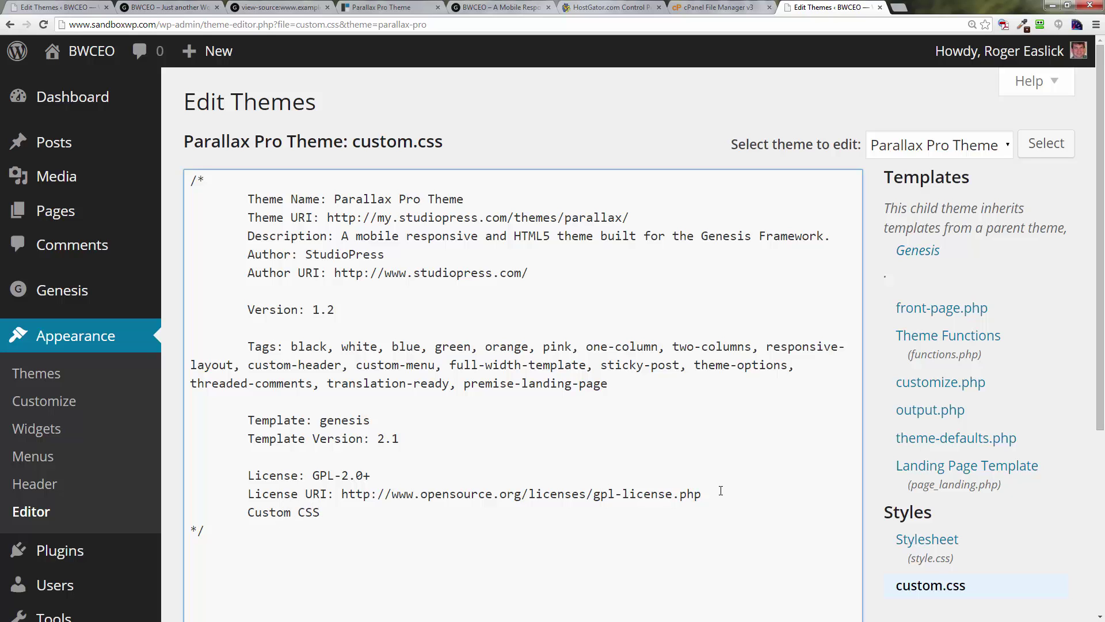
{"action": "scroll", "coordinate": [797, 377], "scroll_direction": "down", "scroll_amount": 5}
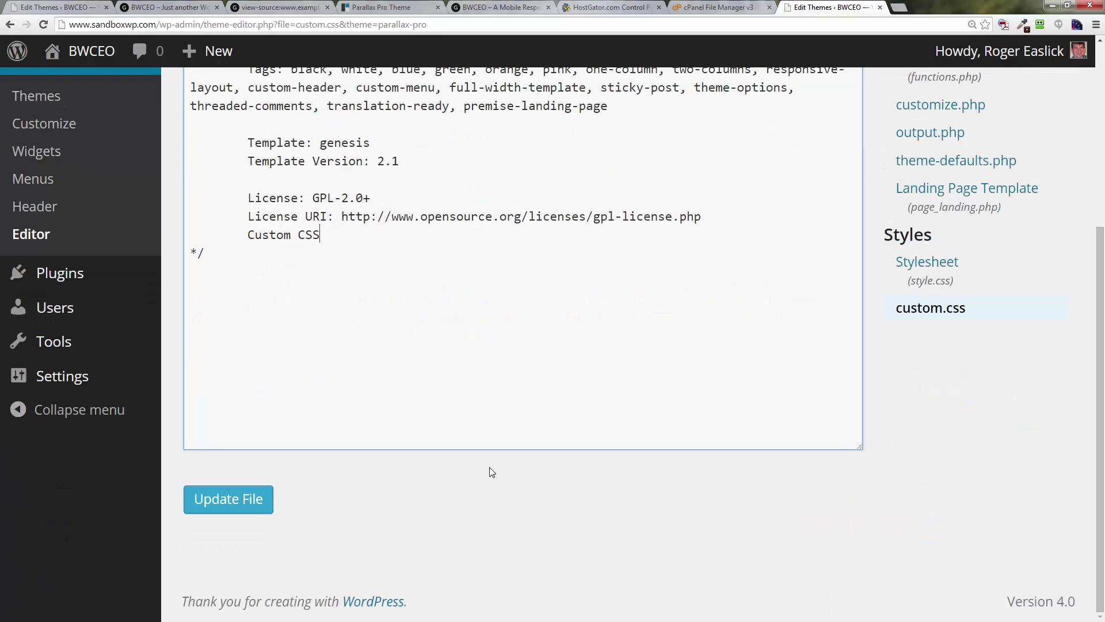
{"action": "left_click", "coordinate": [254, 499]}
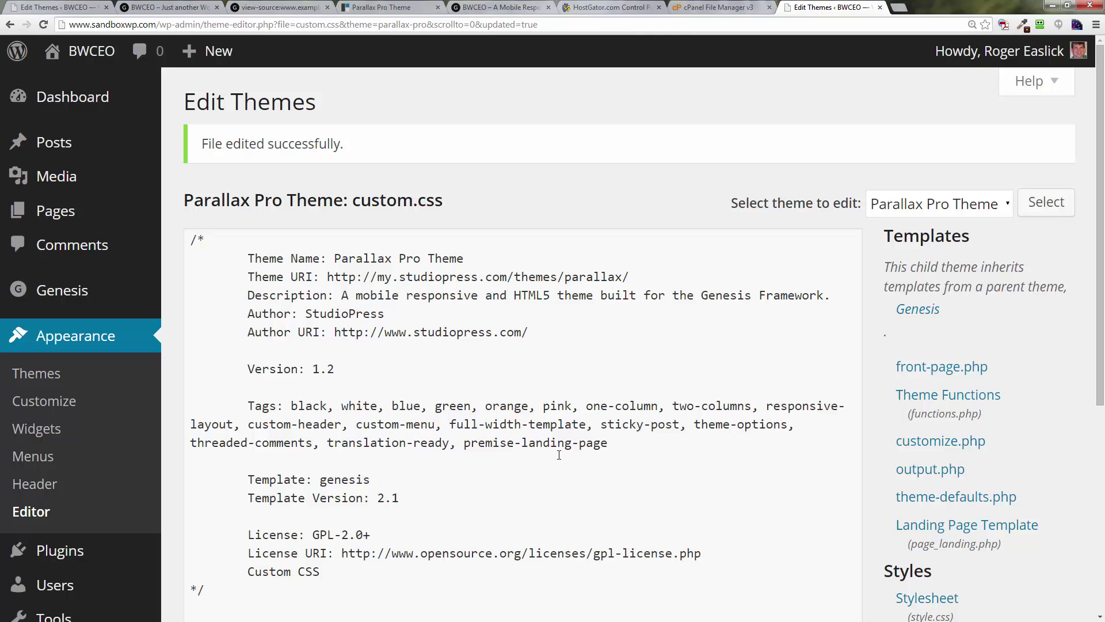
{"action": "scroll", "coordinate": [559, 455], "scroll_direction": "down", "scroll_amount": 3}
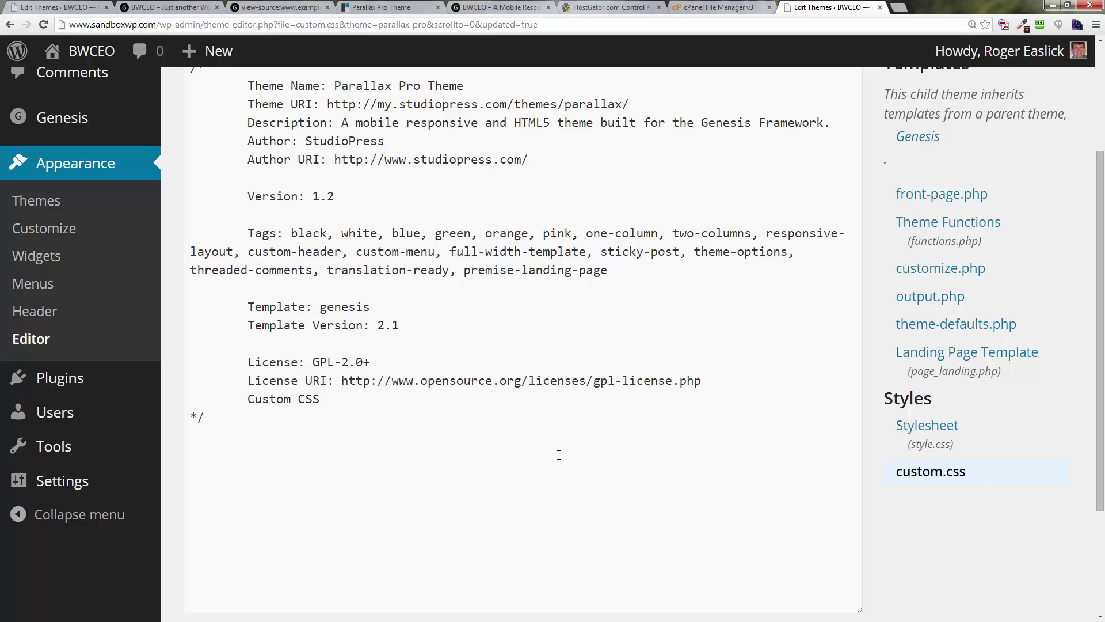